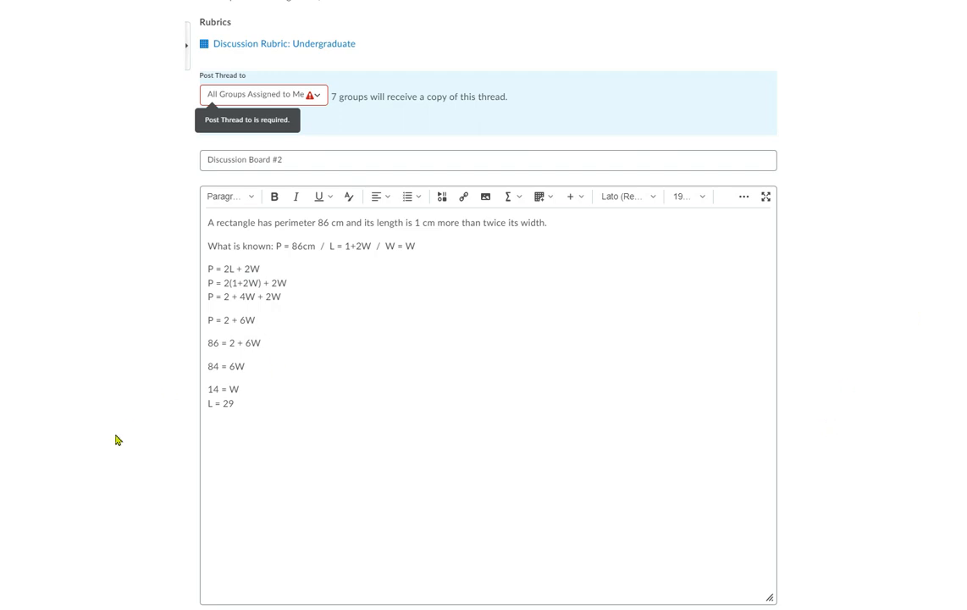
Post the "Discussion Board #2" thread to All Groups Assigned to Me.
scroll(117, 441, "down", 2)
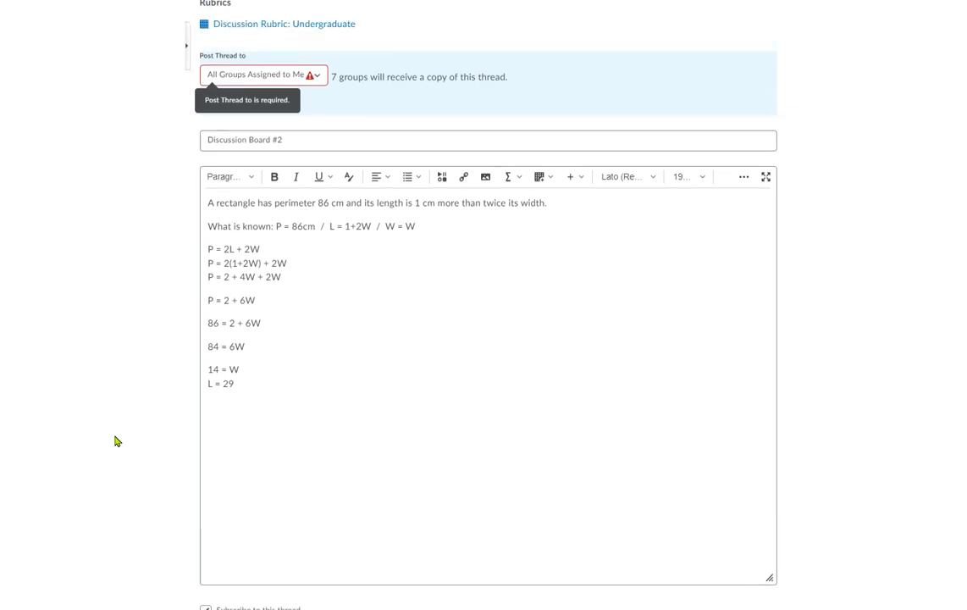
scroll(117, 441, "down", 1)
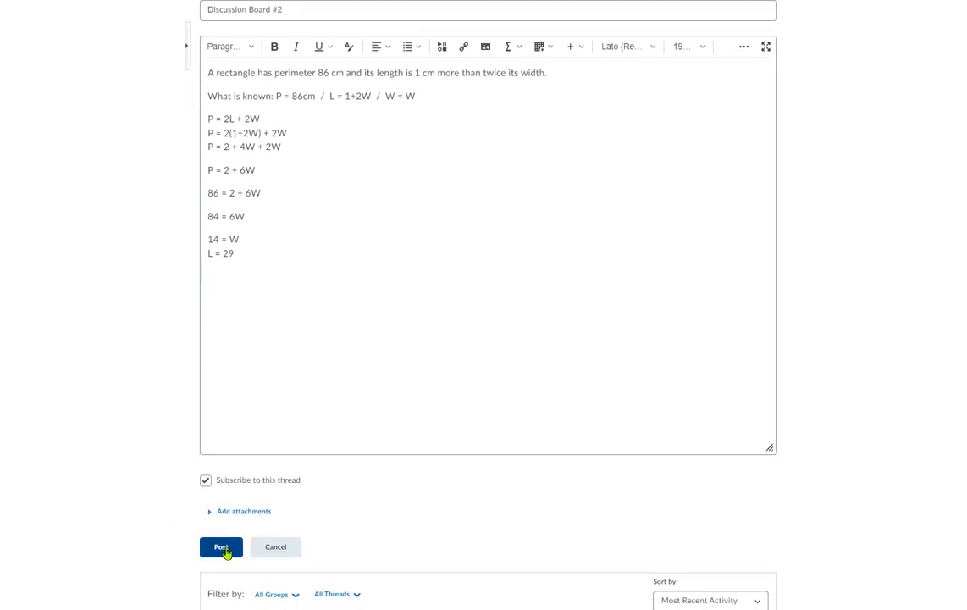
left_click(221, 546)
Open the Group 7 copy of the "Discussion Board #2" thread from the topic's thread list.
scroll(225, 551, "down", 2)
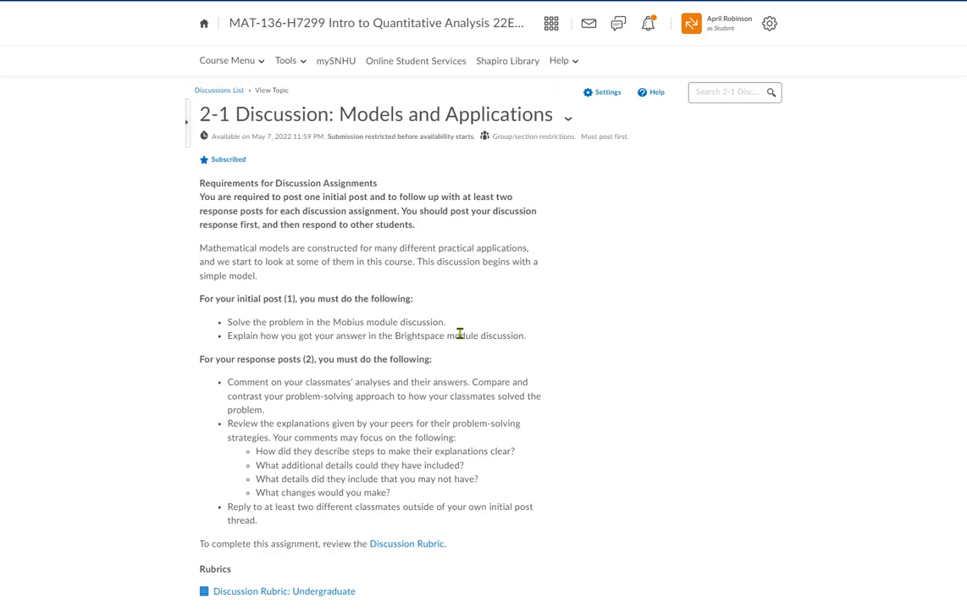
scroll(459, 333, "down", 5)
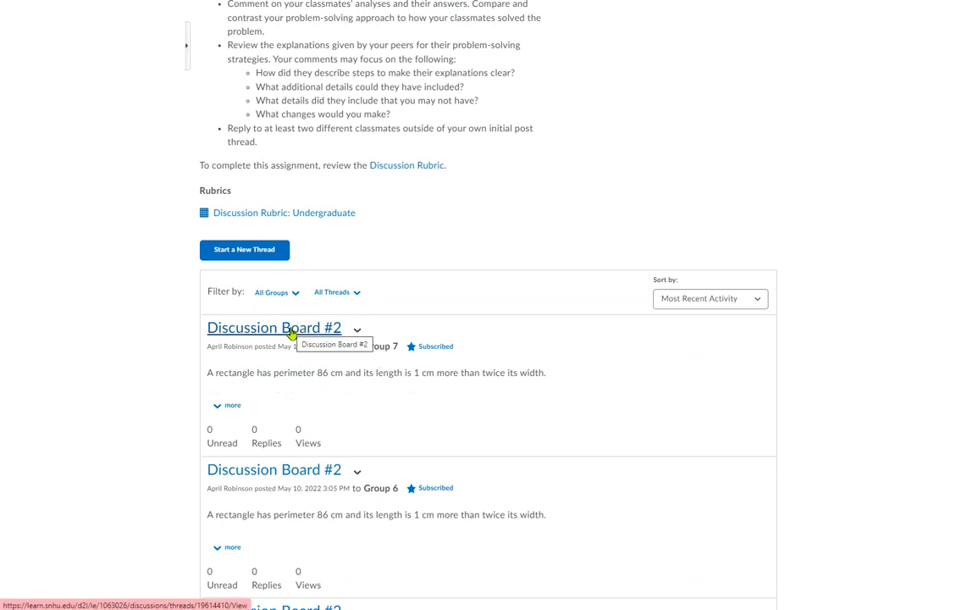
scroll(290, 333, "down", 1)
scroll(290, 333, "down", 2)
scroll(290, 333, "down", 7)
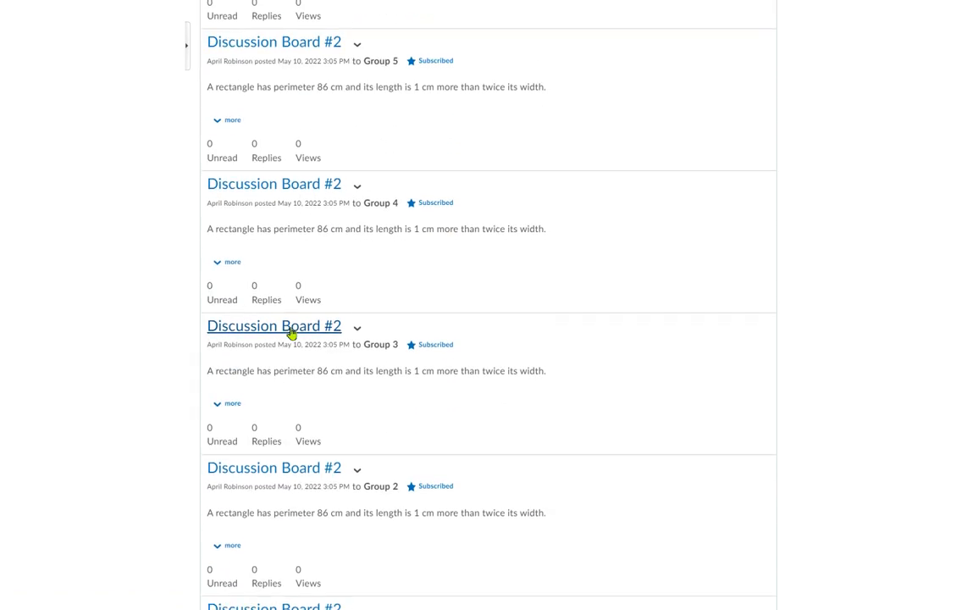
scroll(290, 333, "up", 6)
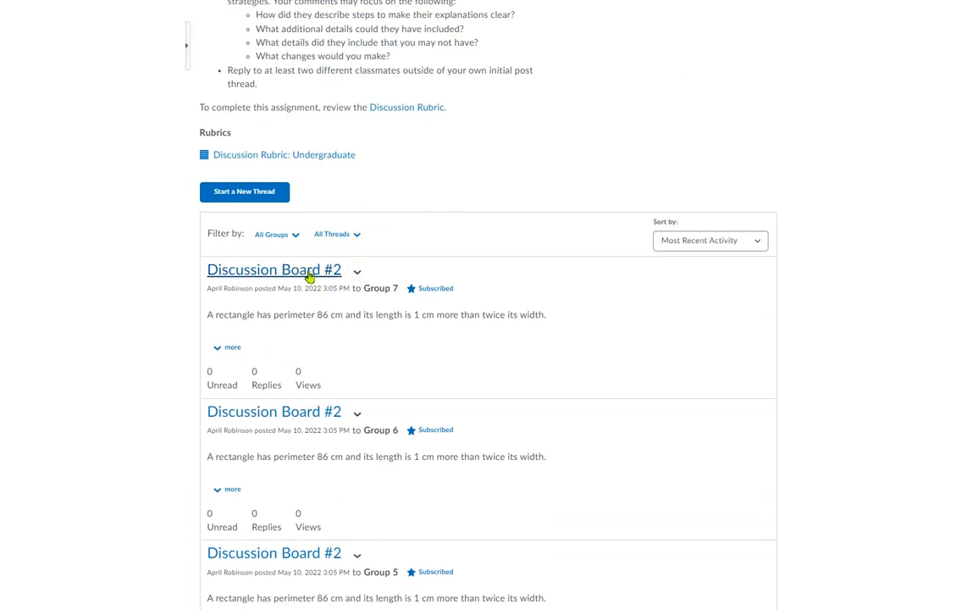
left_click(309, 276)
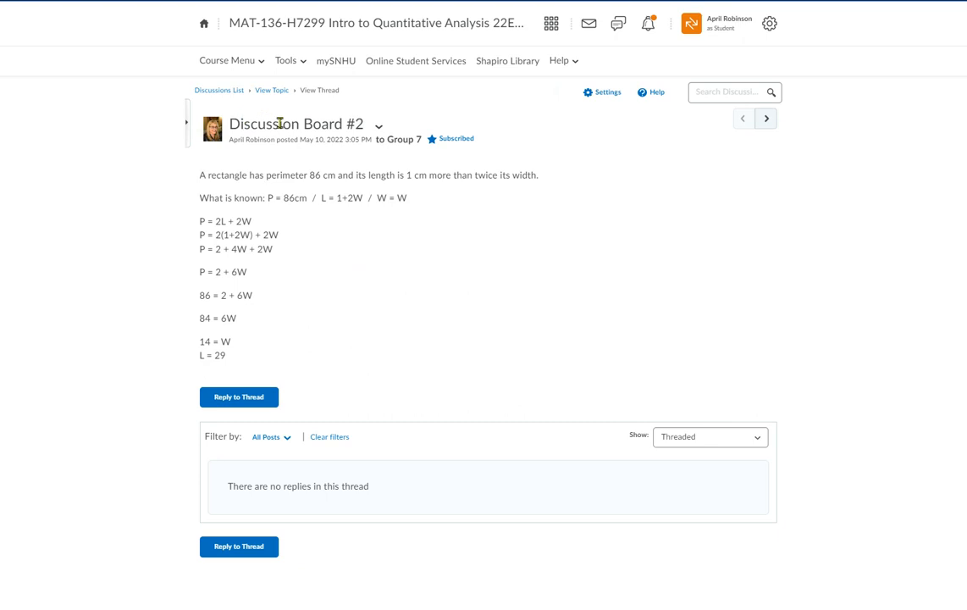
Open the Group 7 thread for editing and enlarge the edit window and its text area to show the full post.
left_click(380, 129)
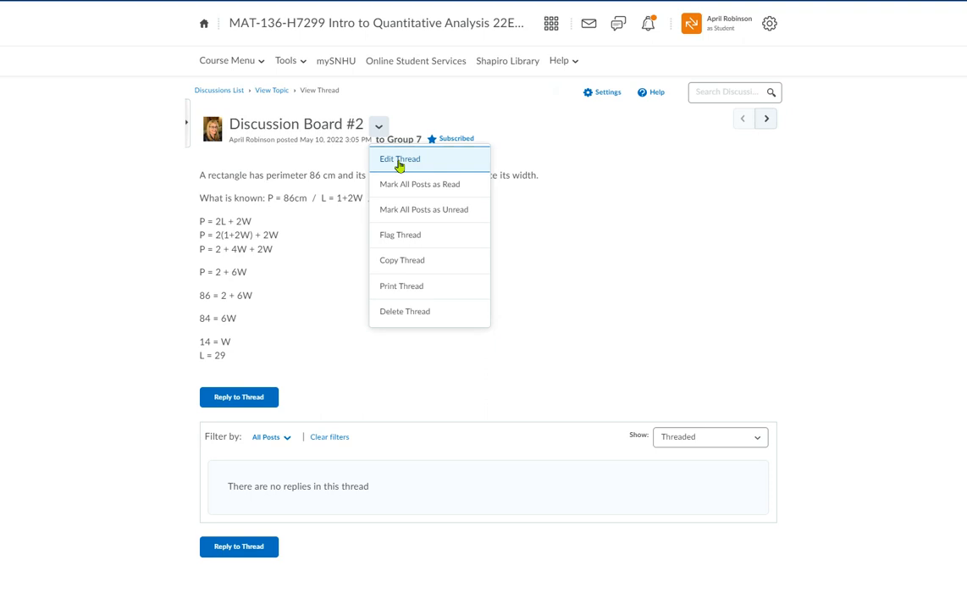
left_click(399, 161)
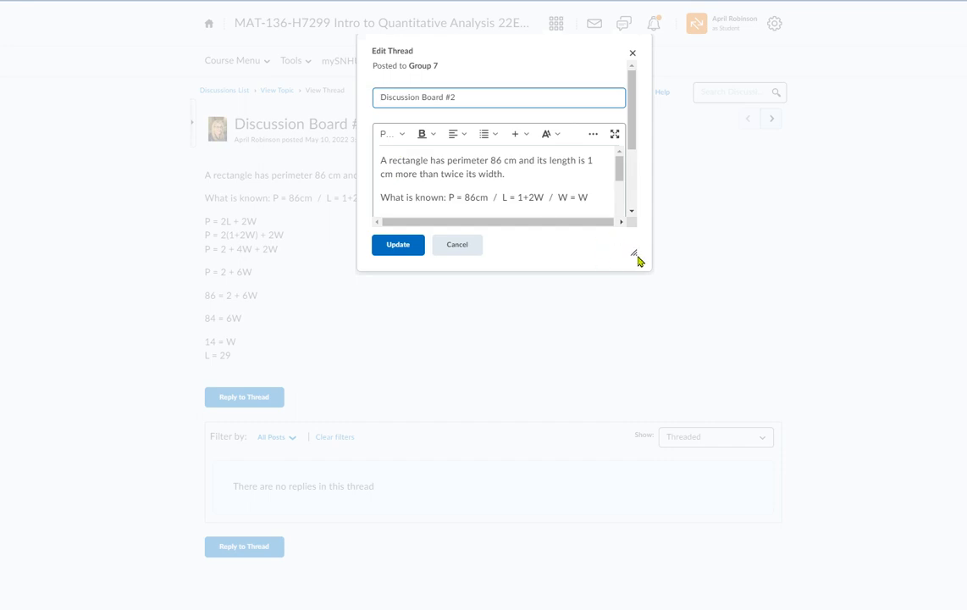
left_click_drag(635, 255, 906, 517)
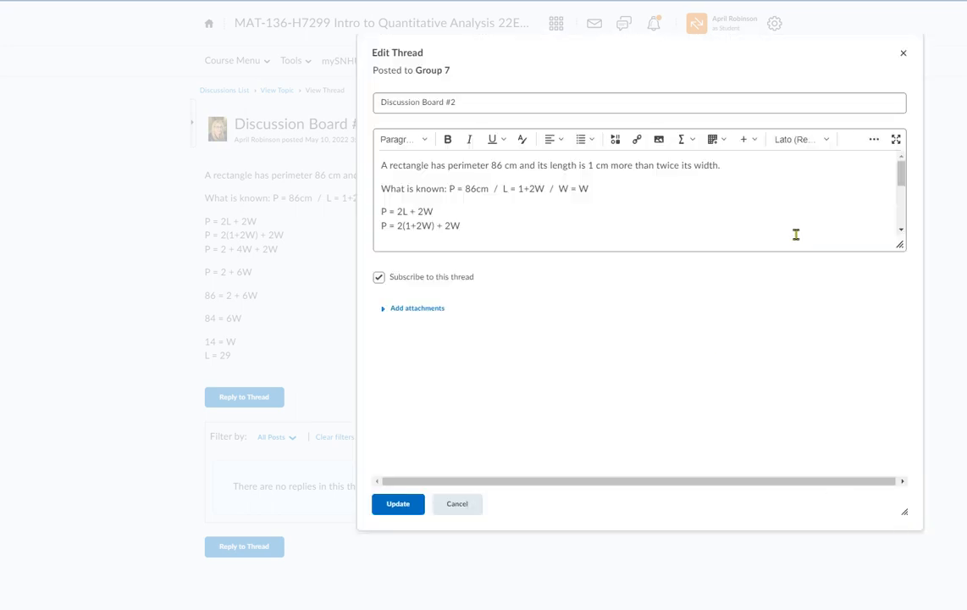
left_click_drag(897, 245, 900, 425)
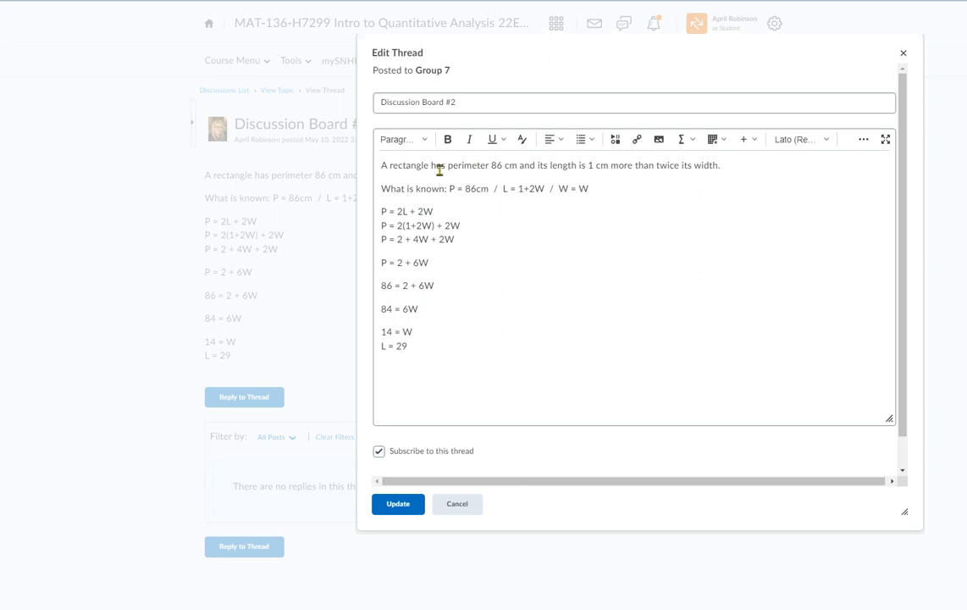
Insert the line "My given problem on mobius was:" above the rectangle problem statement.
left_click(381, 165)
key("Return")
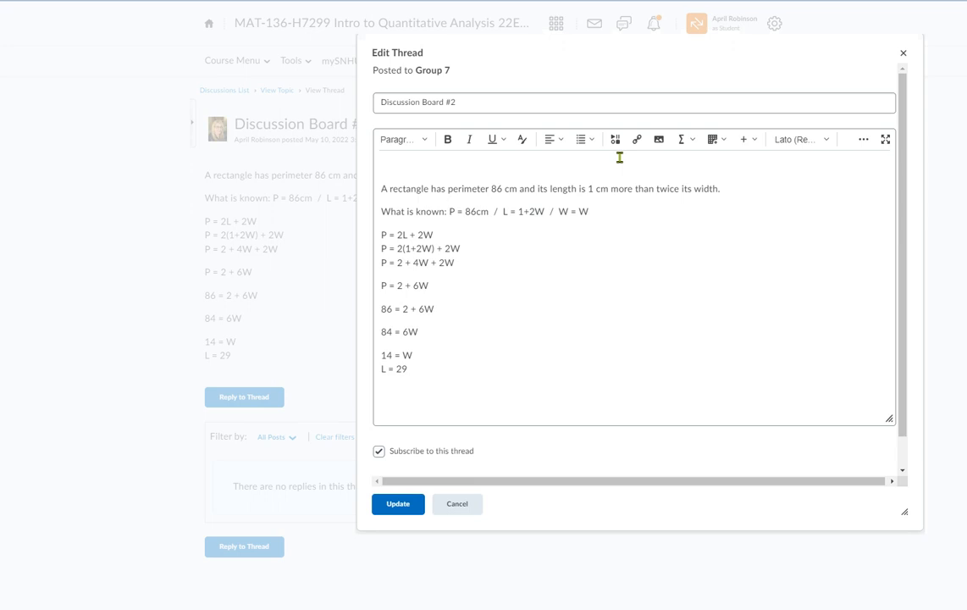
type("My given problem on mobius was:")
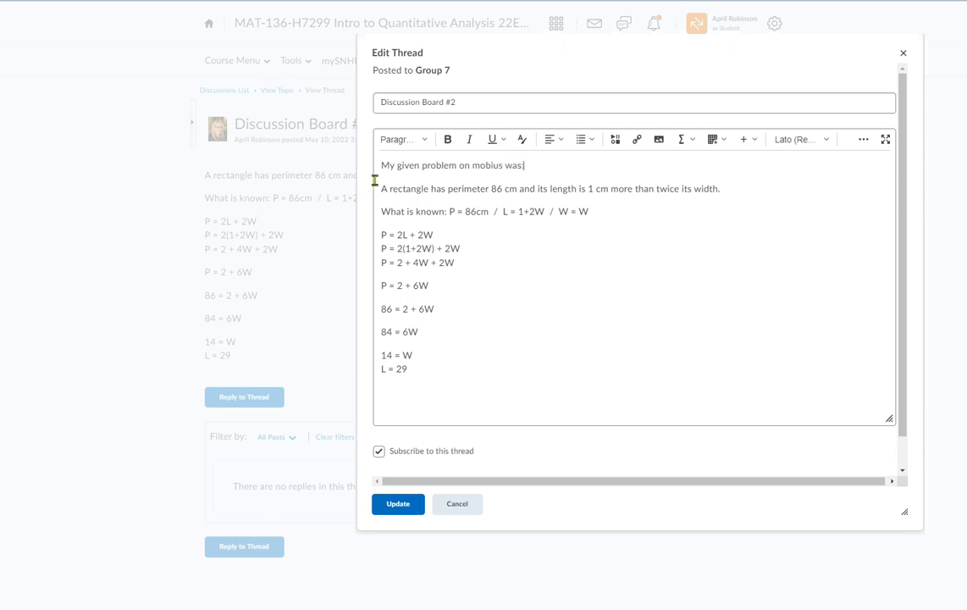
Format the line "My given problem on mobius was:" as bold, underlined and violet (#4500db).
left_click_drag(380, 163, 535, 164)
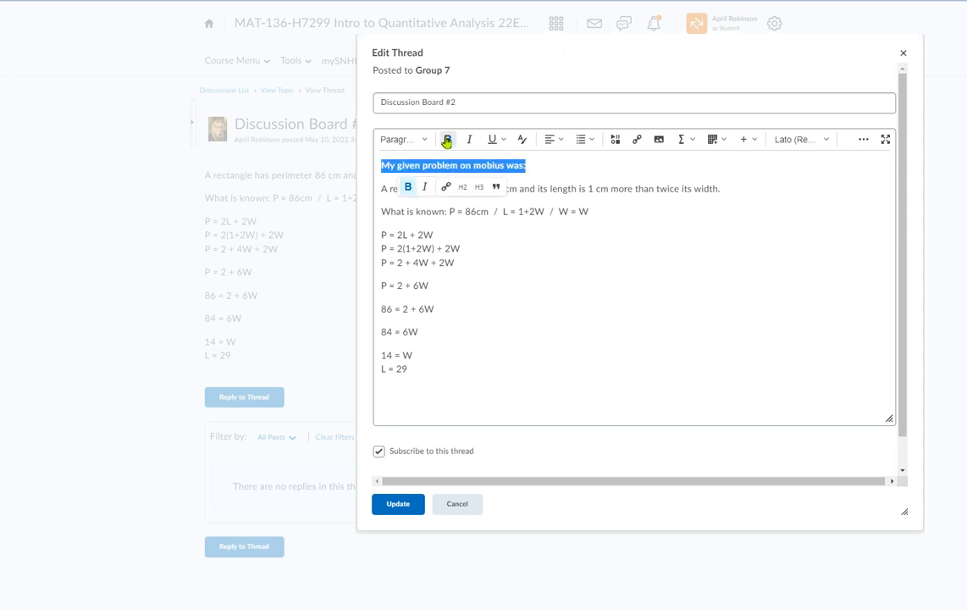
left_click(491, 143)
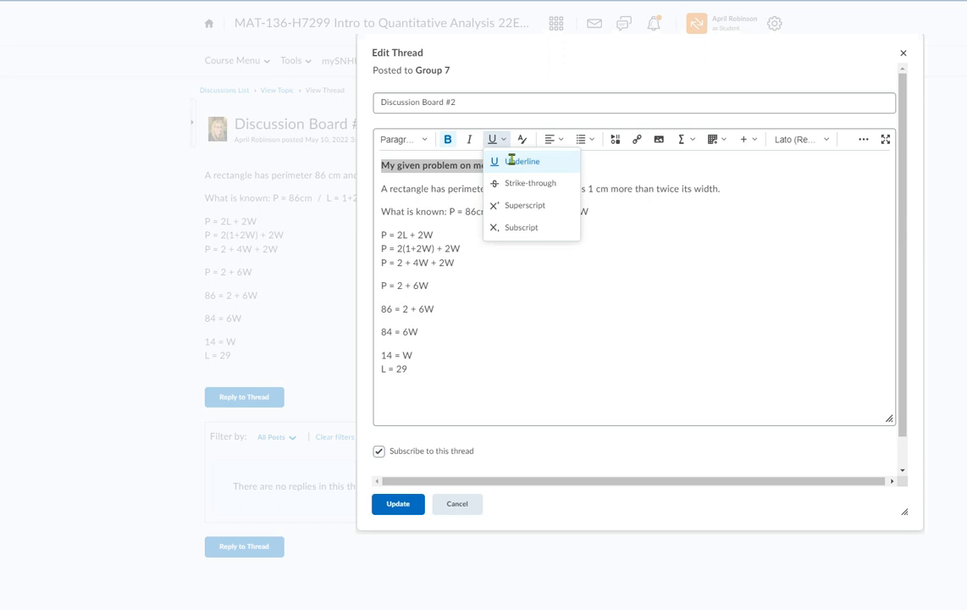
left_click(513, 161)
left_click(522, 145)
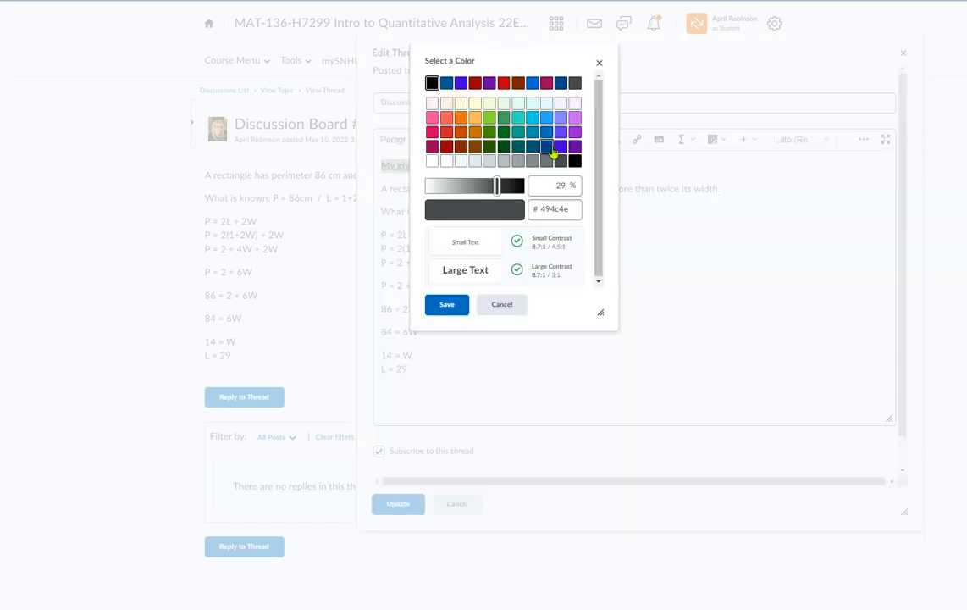
left_click(560, 146)
left_click(445, 305)
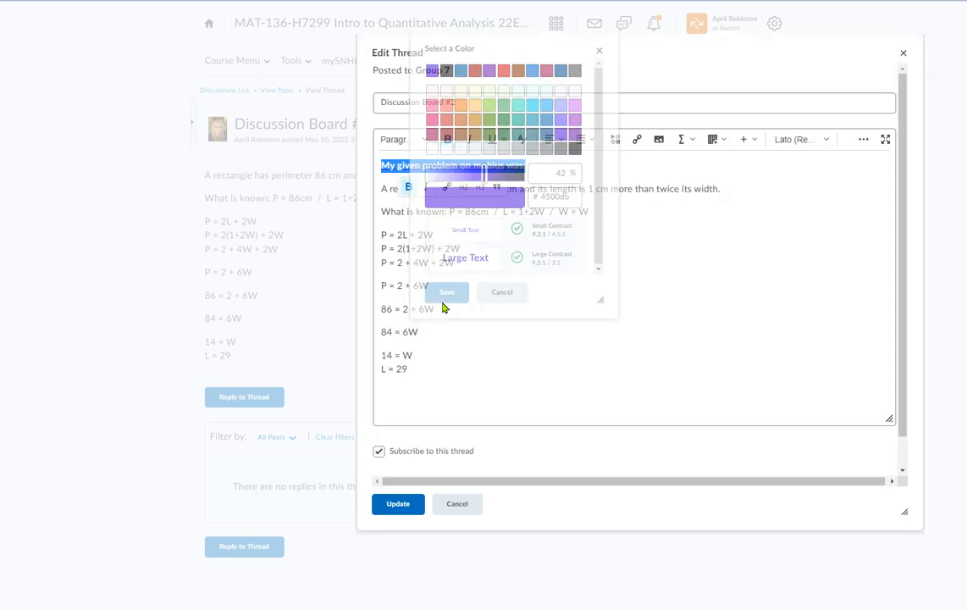
left_click(637, 254)
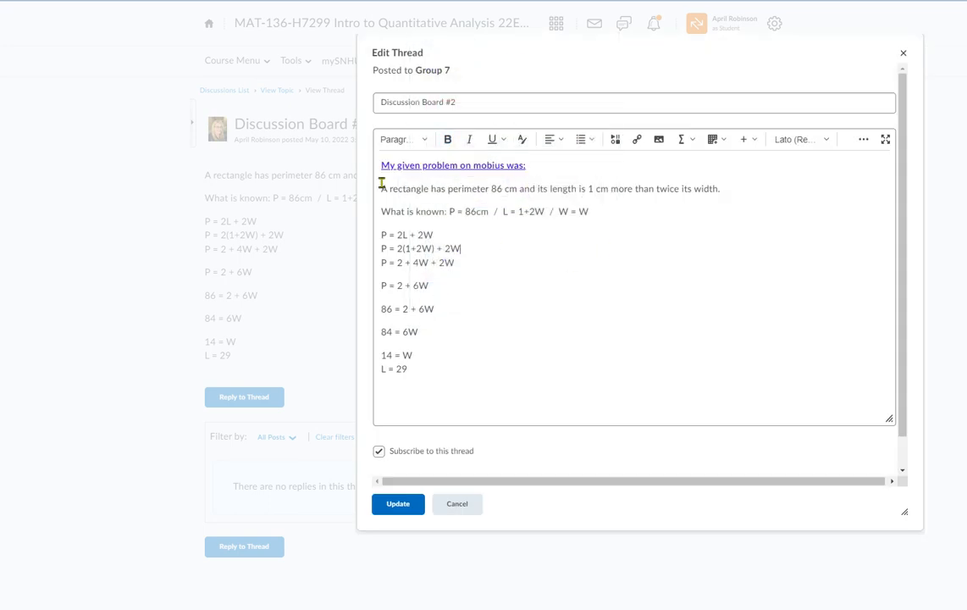
Color the rectangle problem sentence black (#000000) and indent it under its heading.
left_click_drag(382, 185, 744, 188)
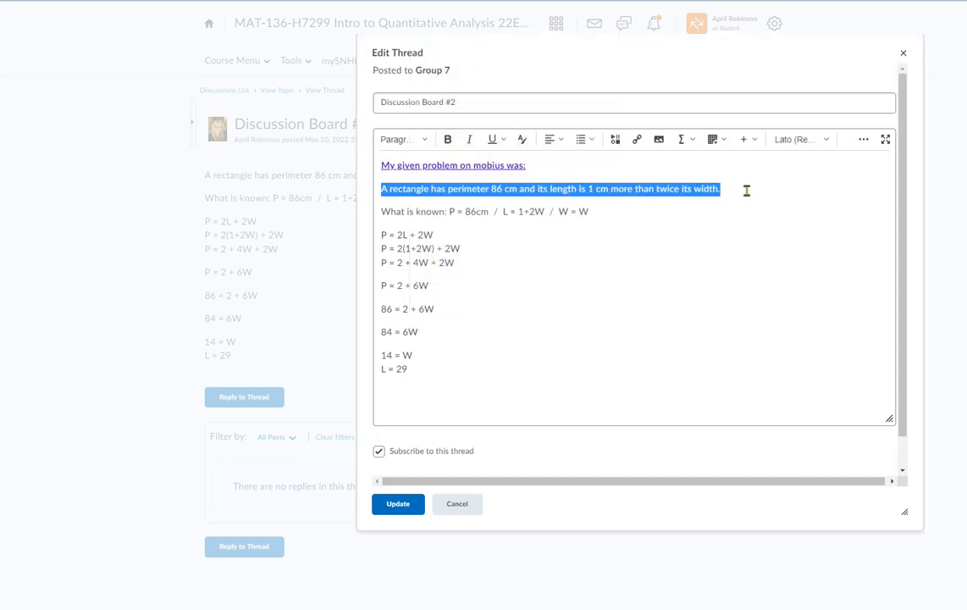
left_click(522, 141)
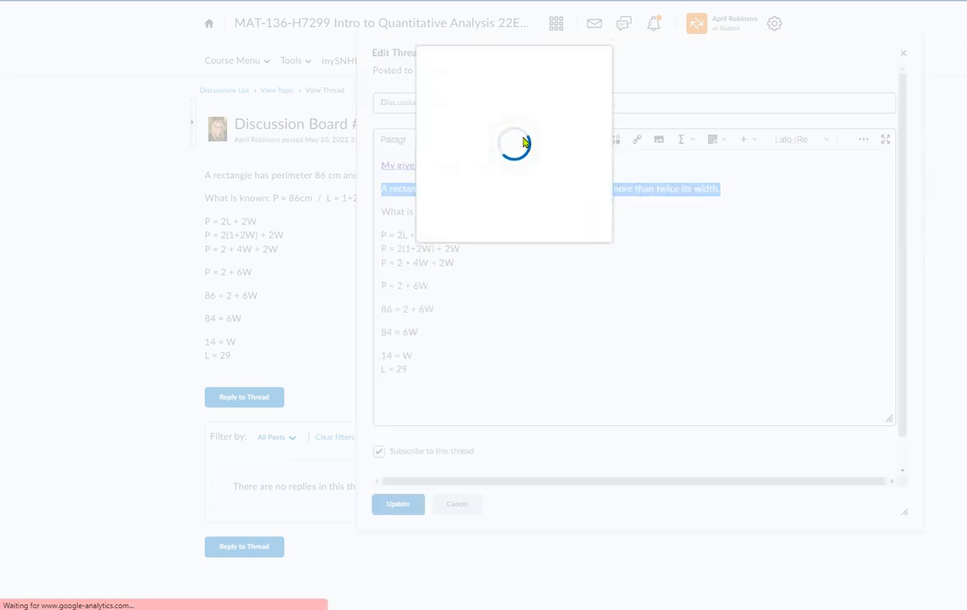
left_click(446, 83)
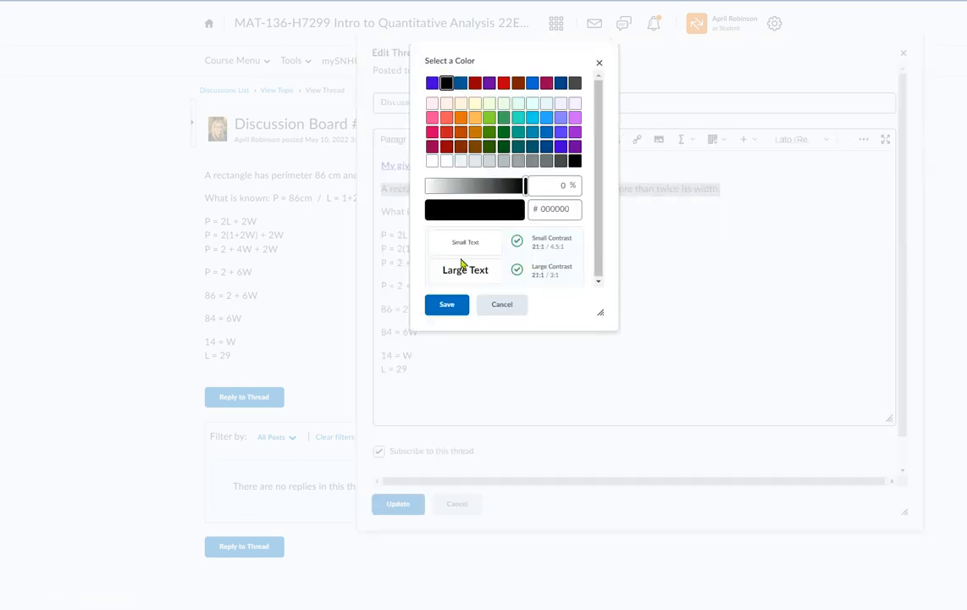
left_click(451, 305)
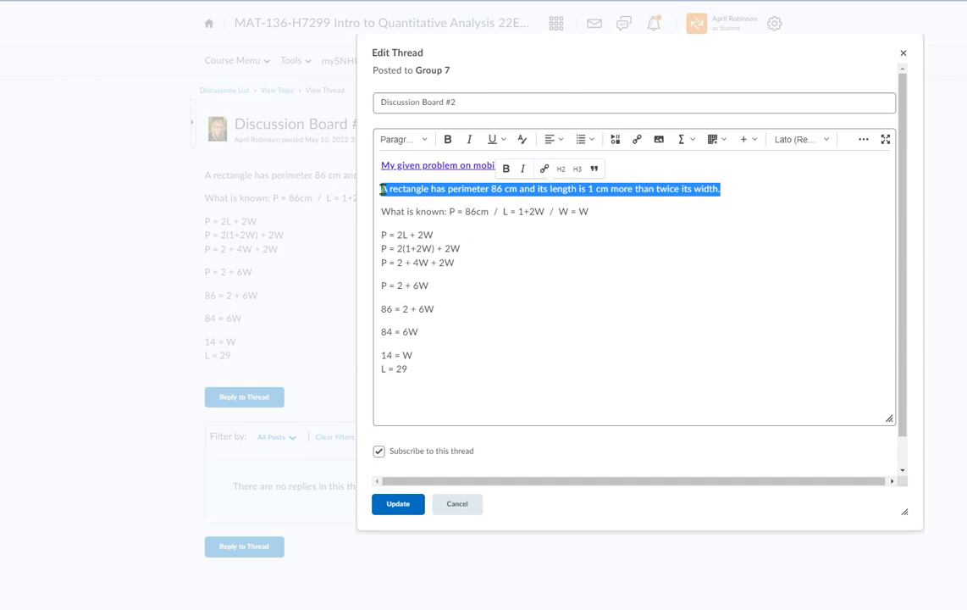
left_click(380, 188)
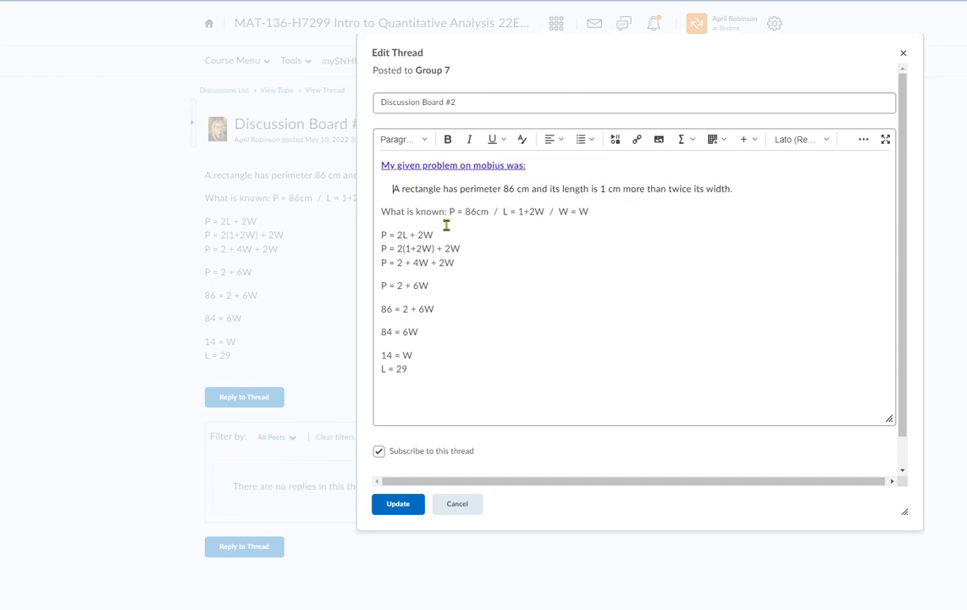
key("Tab")
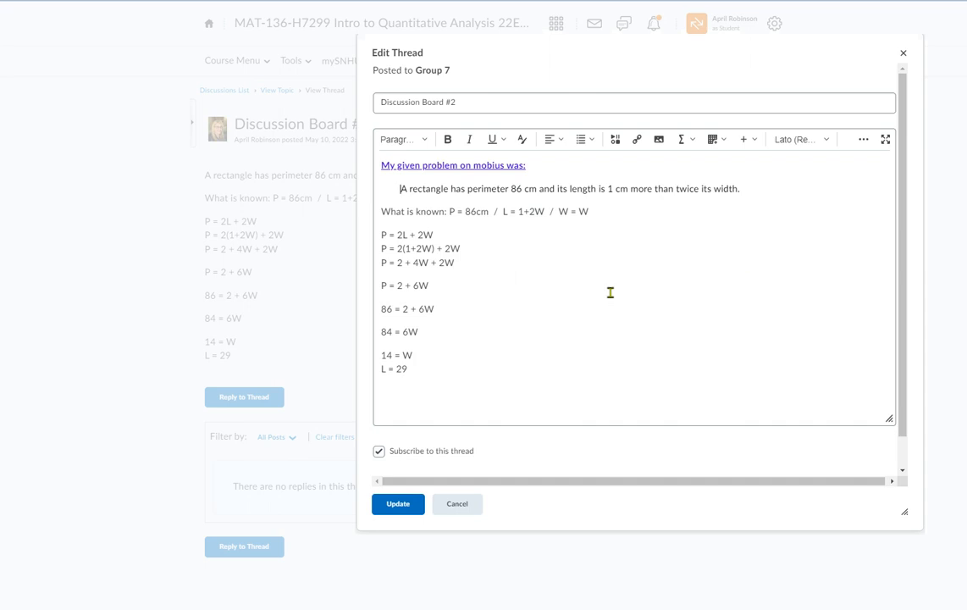
Add a new line reading "PART A:" below the rectangle problem sentence.
left_click(766, 189)
key("Return")
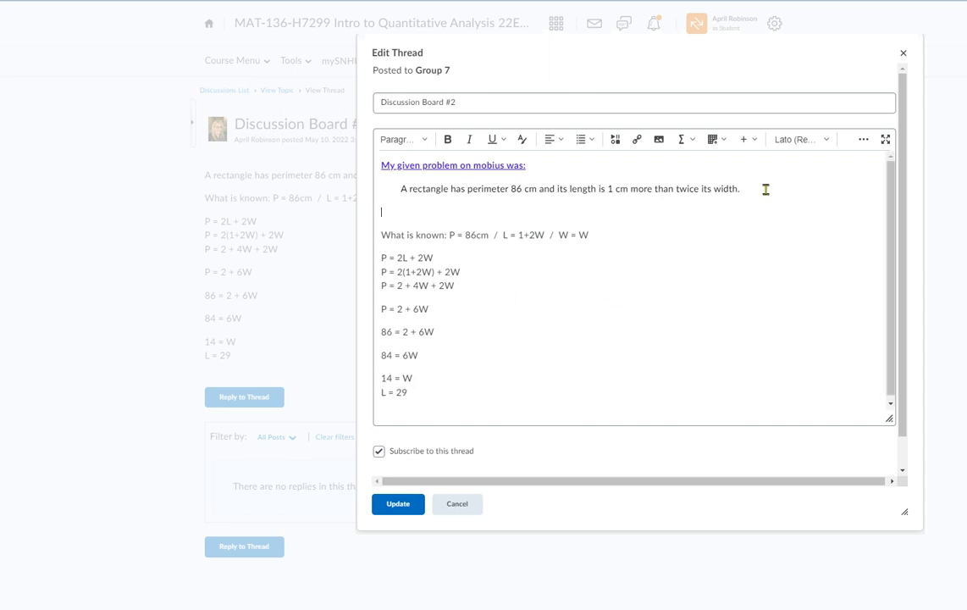
type("PART a")
key("BackSpace")
type("A:")
Move the equation "P = 2L + 2W" to its own indented line directly under "PART A:".
left_click_drag(381, 258, 432, 258)
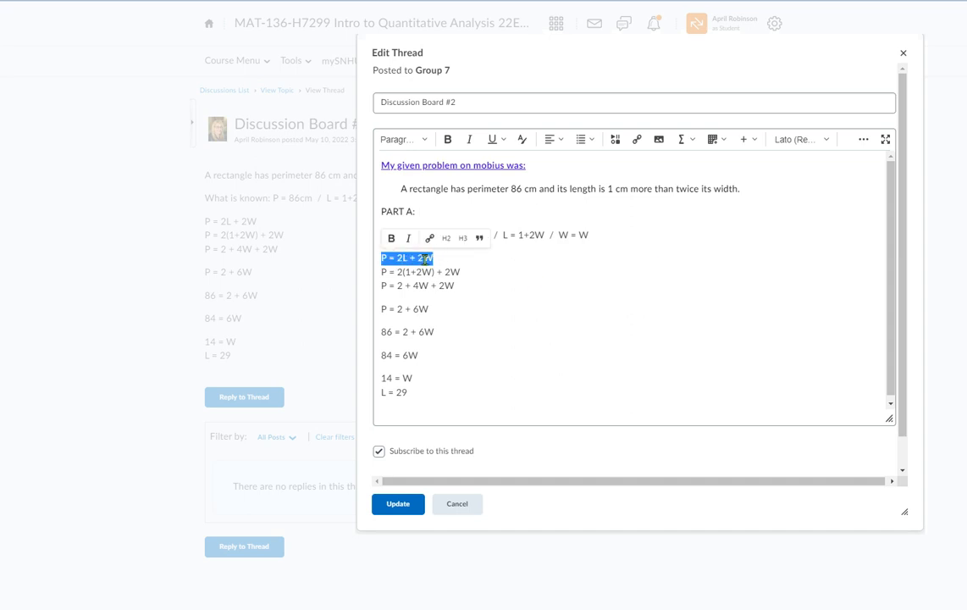
right_click(425, 259)
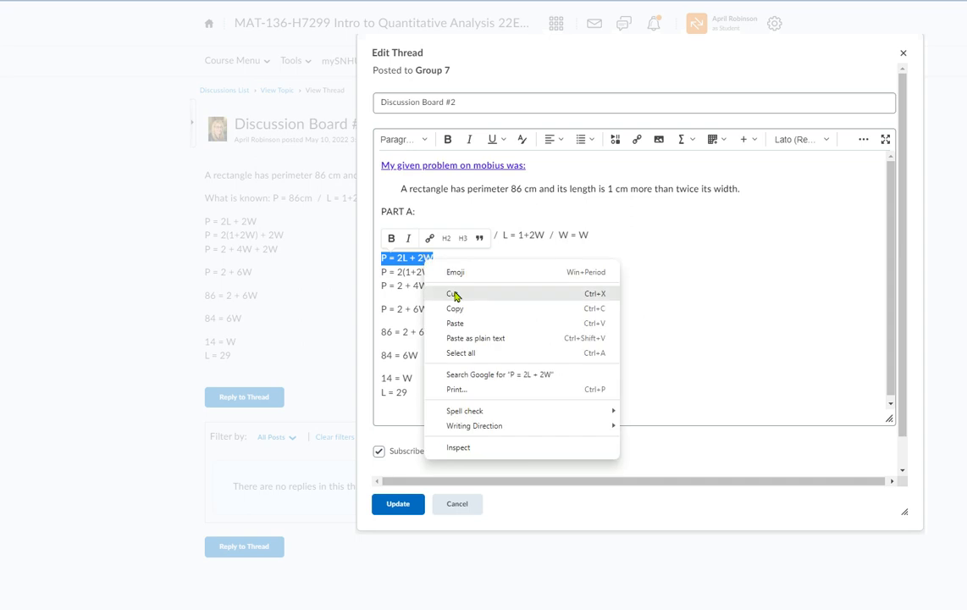
left_click(453, 291)
left_click(431, 211)
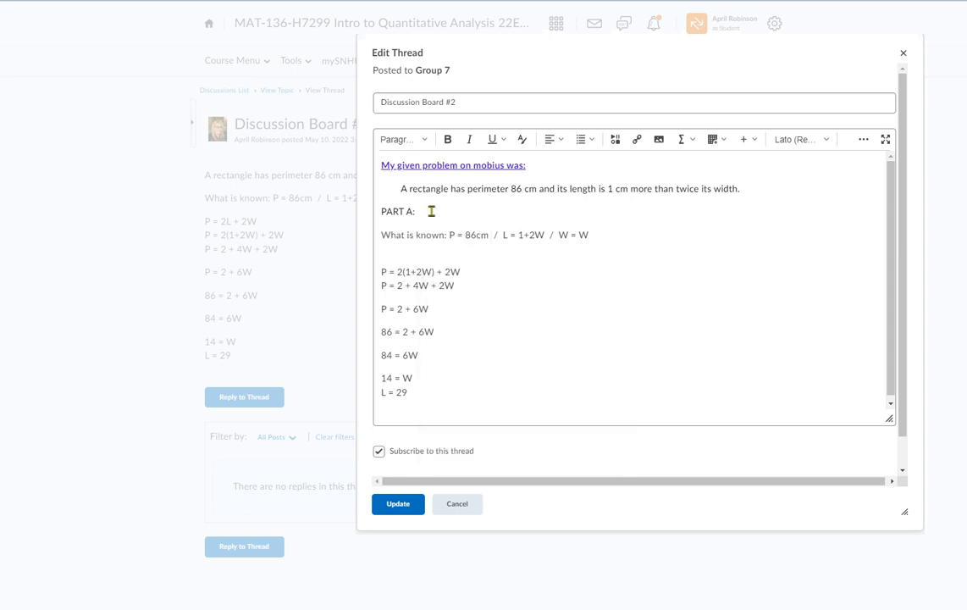
key("Return")
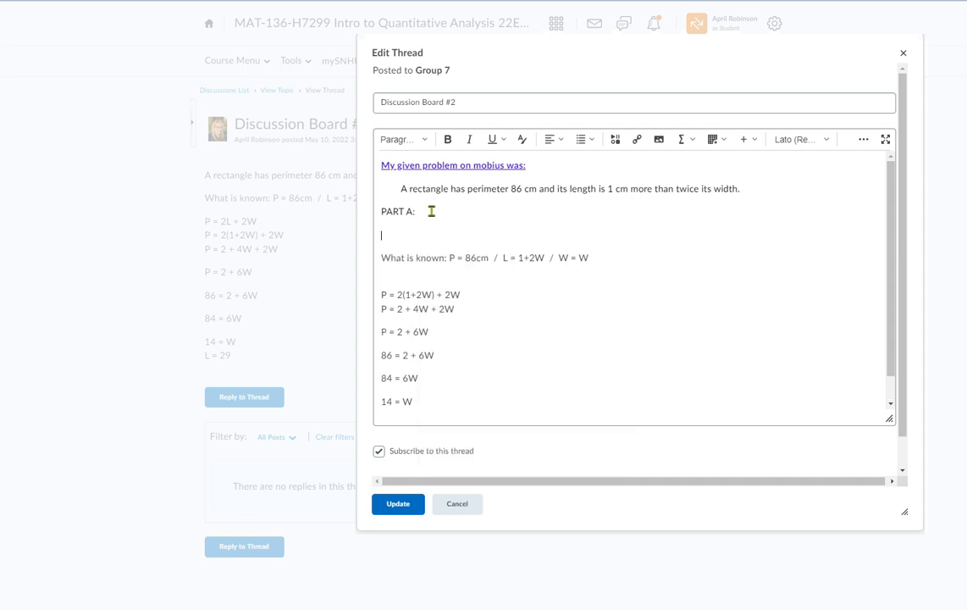
right_click(387, 232)
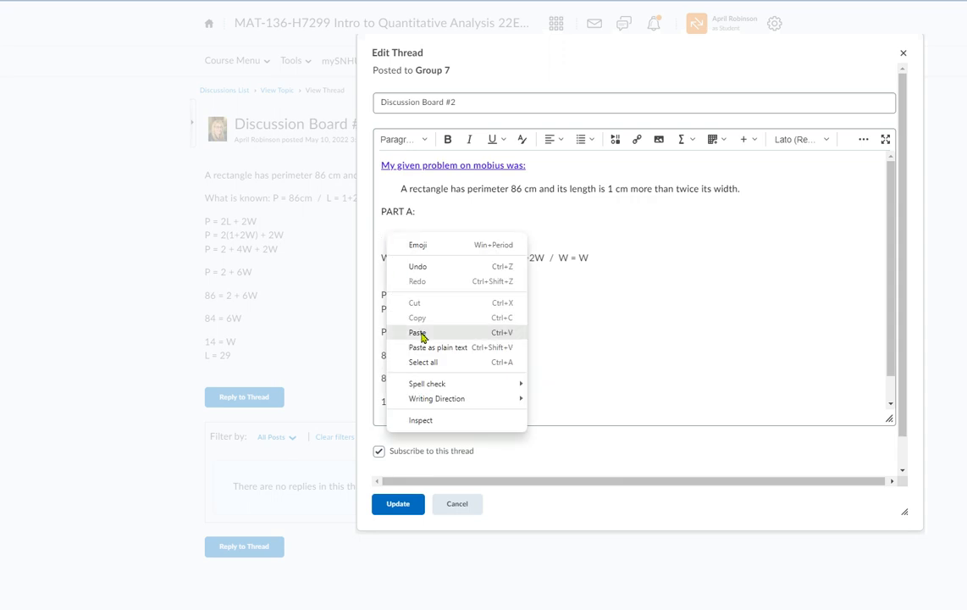
left_click(423, 331)
left_click(381, 235)
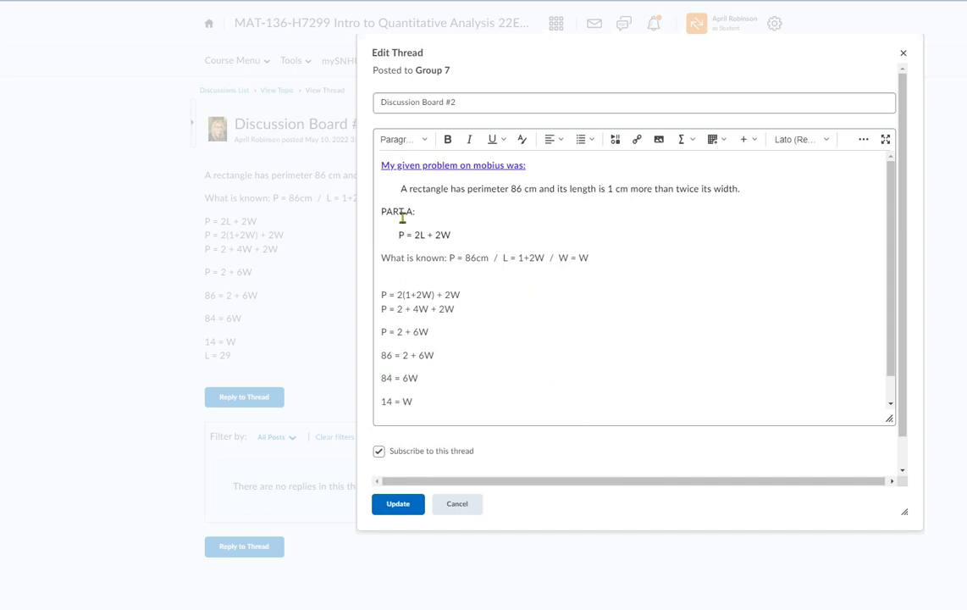
Format "PART A:" as bold, underlined and the same violet as the first heading.
left_click_drag(381, 211, 425, 210)
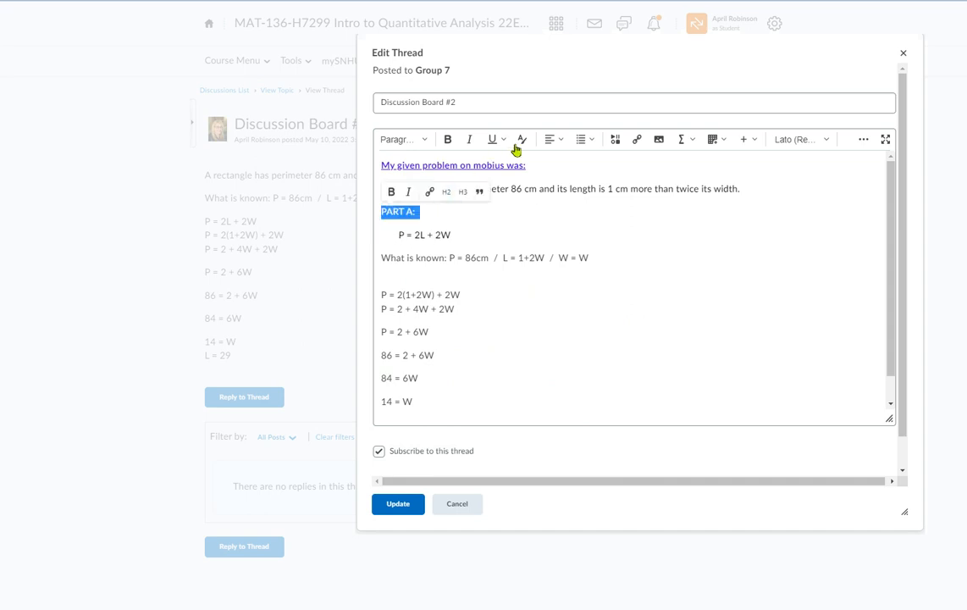
left_click(448, 139)
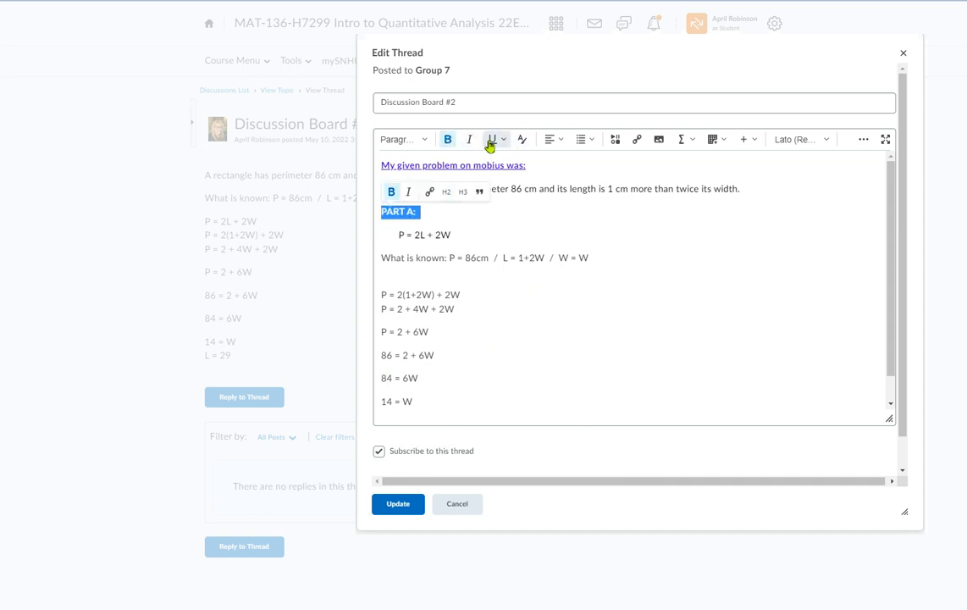
left_click(493, 142)
left_click(517, 161)
left_click(522, 142)
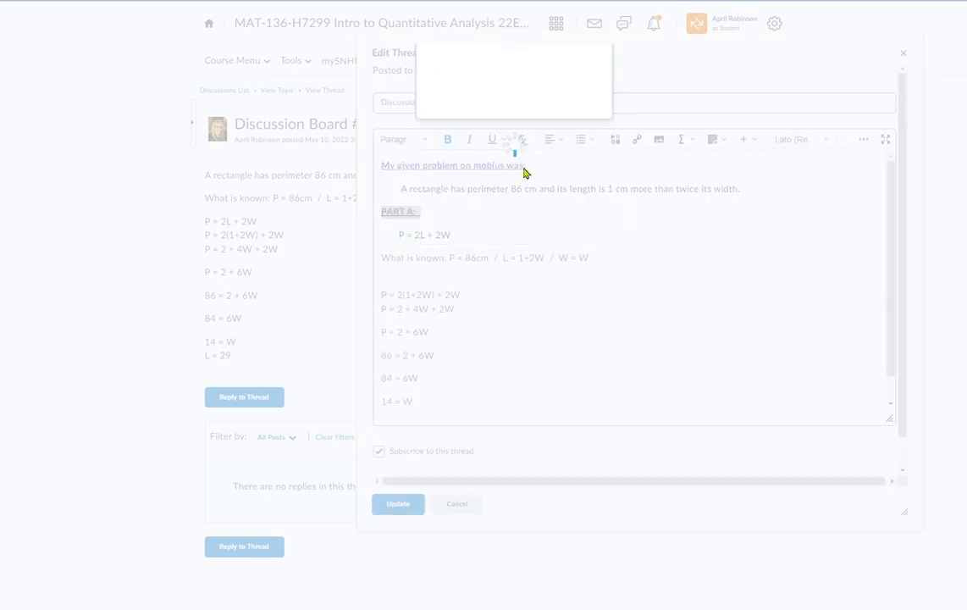
left_click(561, 148)
left_click(455, 310)
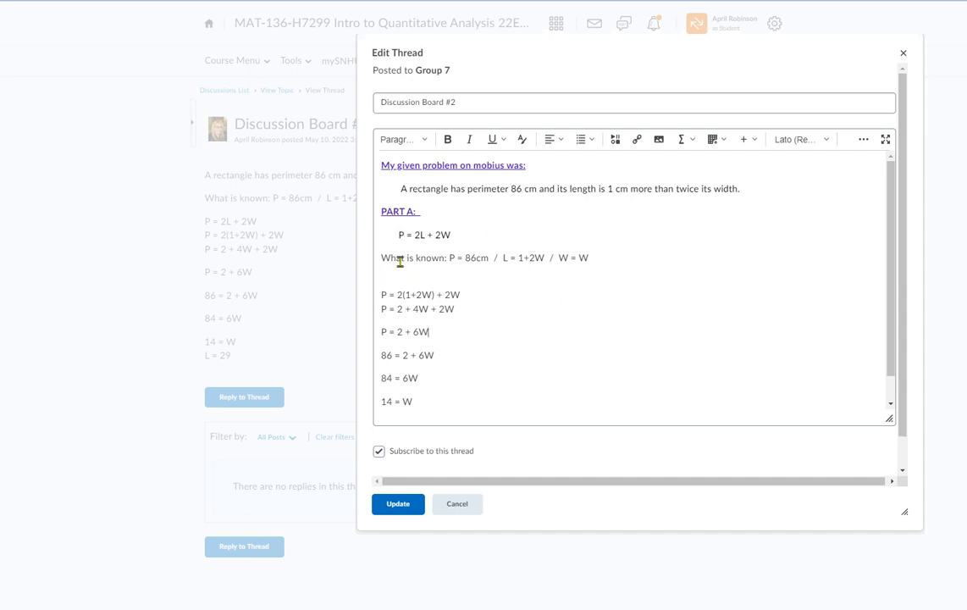
Move the "What is known: P = 86cm / L = 1+2W / W = W" line directly below the rectangle problem sentence.
left_click_drag(382, 257, 609, 252)
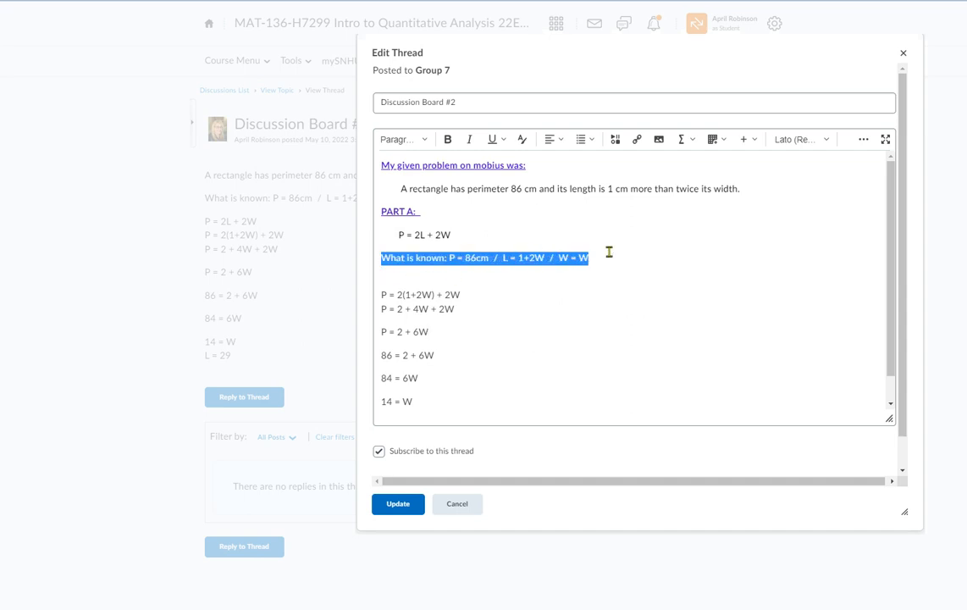
right_click(581, 257)
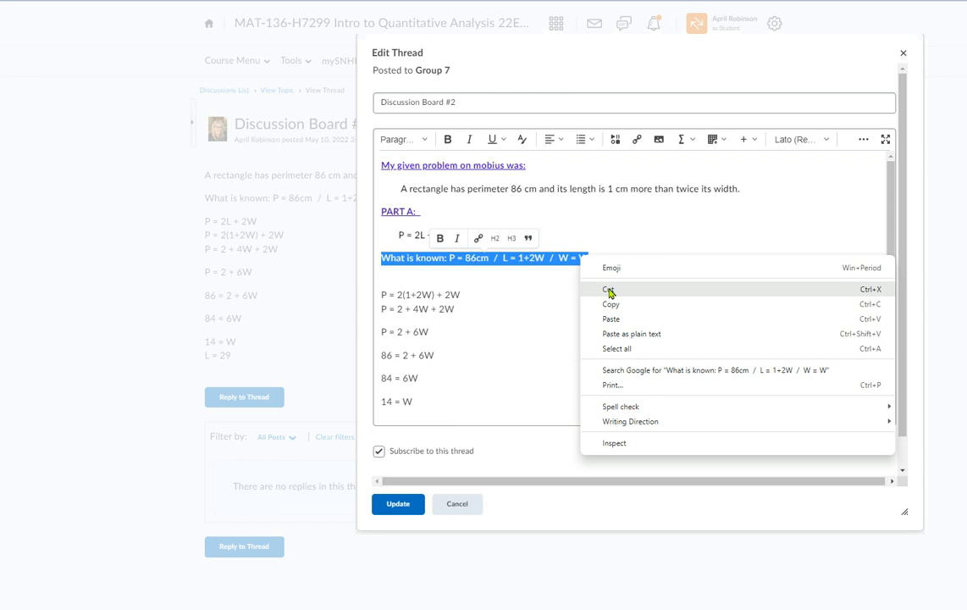
left_click(609, 292)
left_click(762, 188)
key("Return")
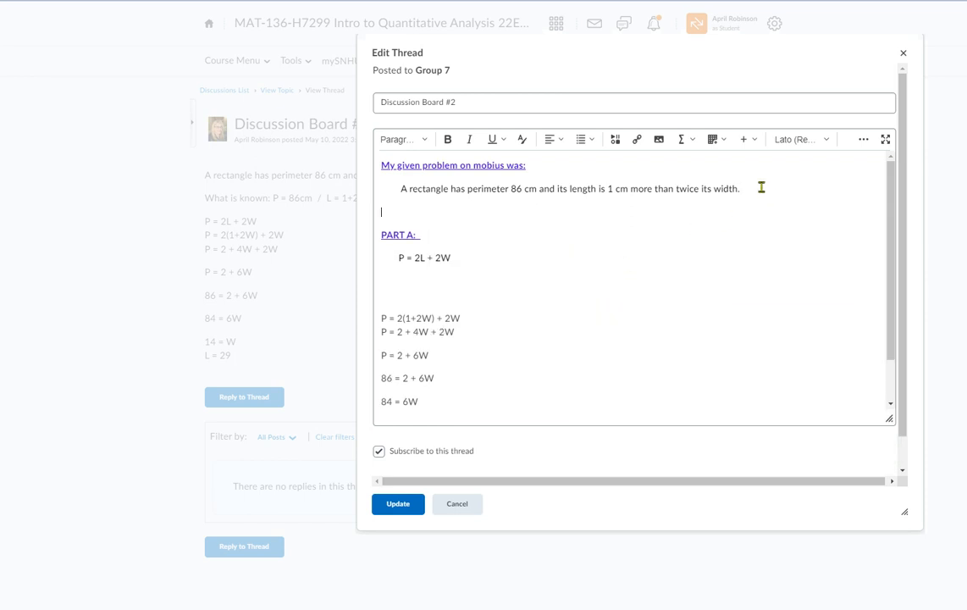
right_click(403, 210)
left_click(432, 308)
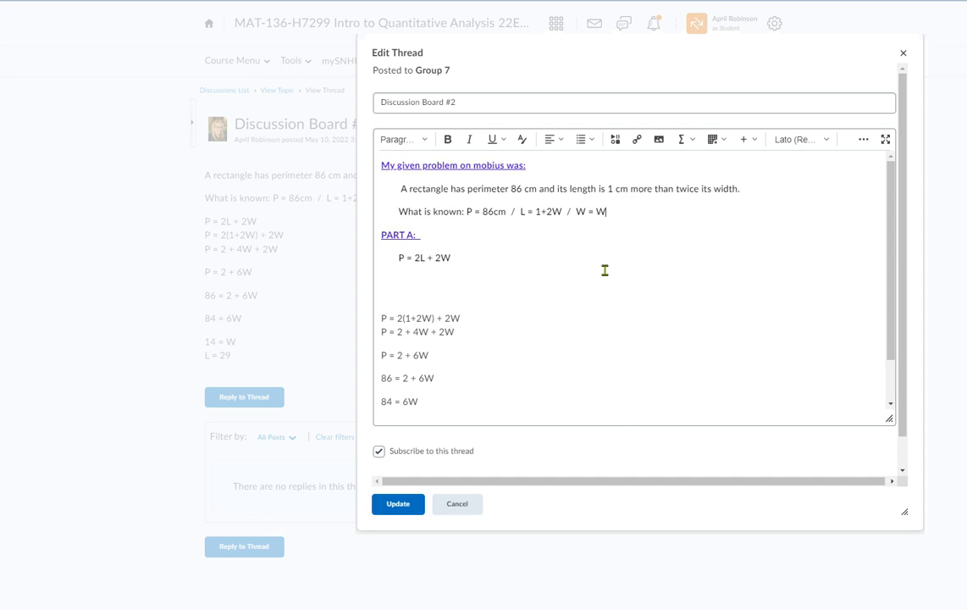
Add the label "PART C:" in front of the "14 = W" equation.
scroll(469, 389, "down", 3)
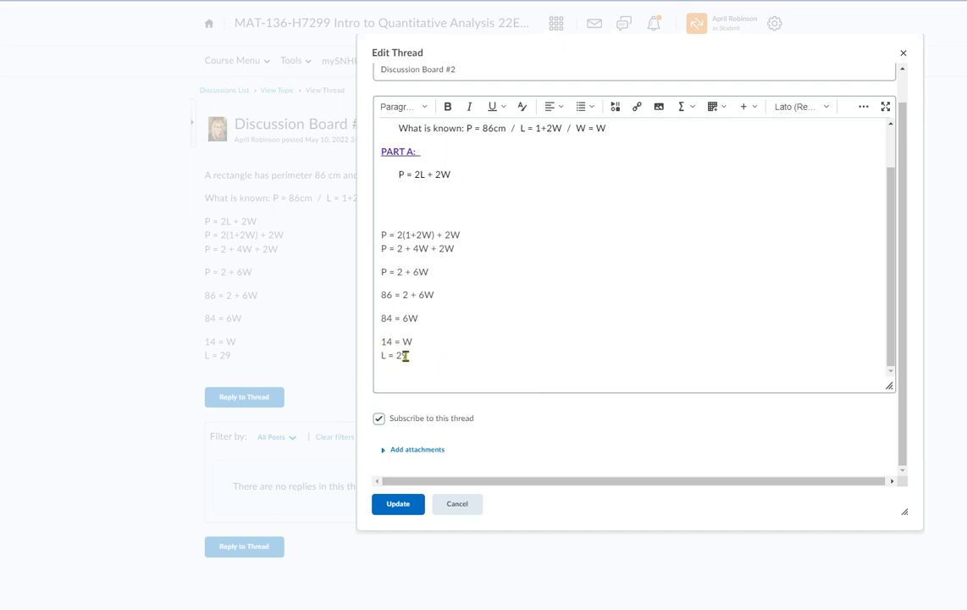
left_click_drag(380, 356, 412, 357)
left_click(642, 332)
left_click(382, 337)
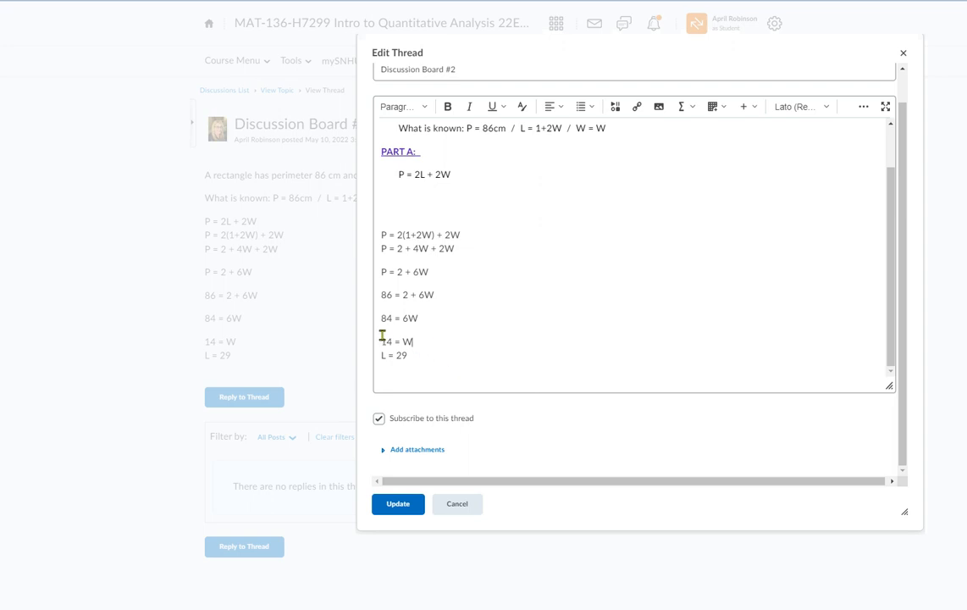
left_click(449, 350)
type("PART C:")
left_click_drag(406, 355, 451, 354)
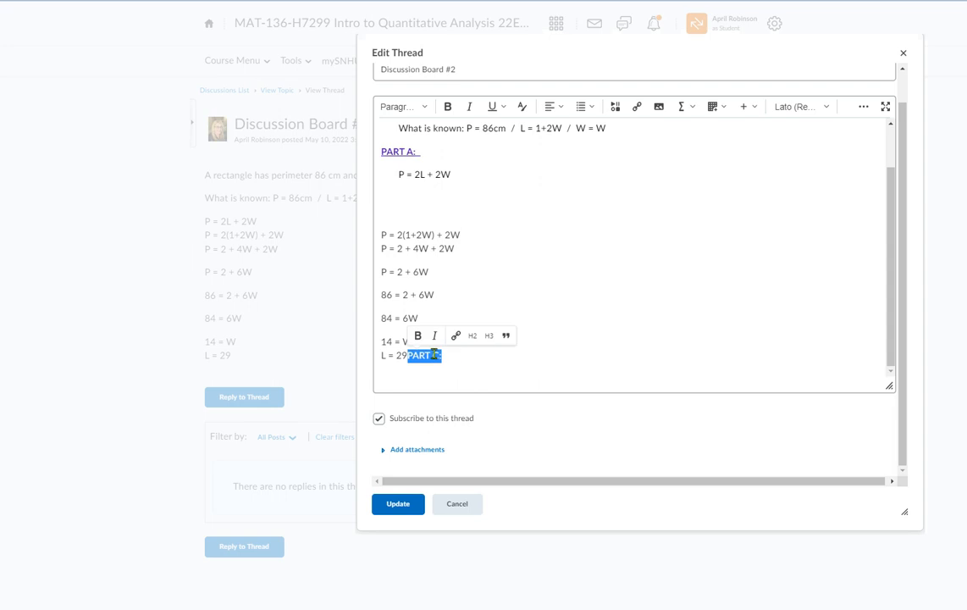
right_click(435, 354)
left_click(455, 389)
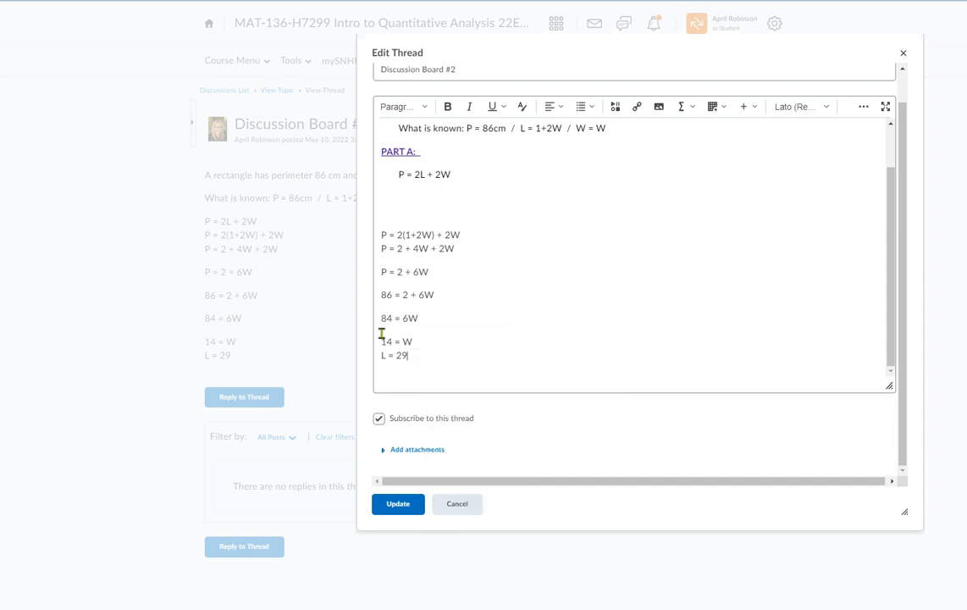
right_click(382, 335)
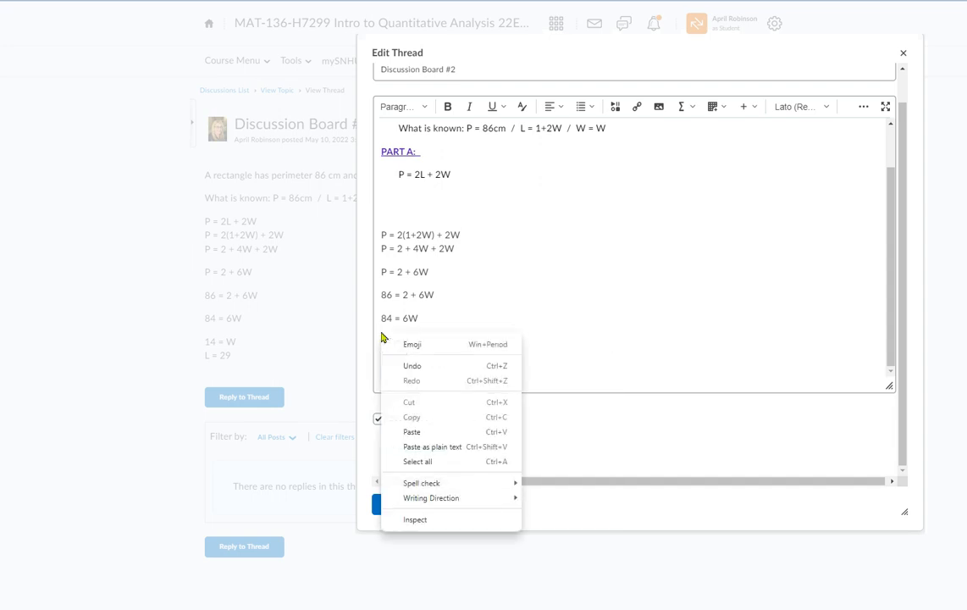
left_click(414, 429)
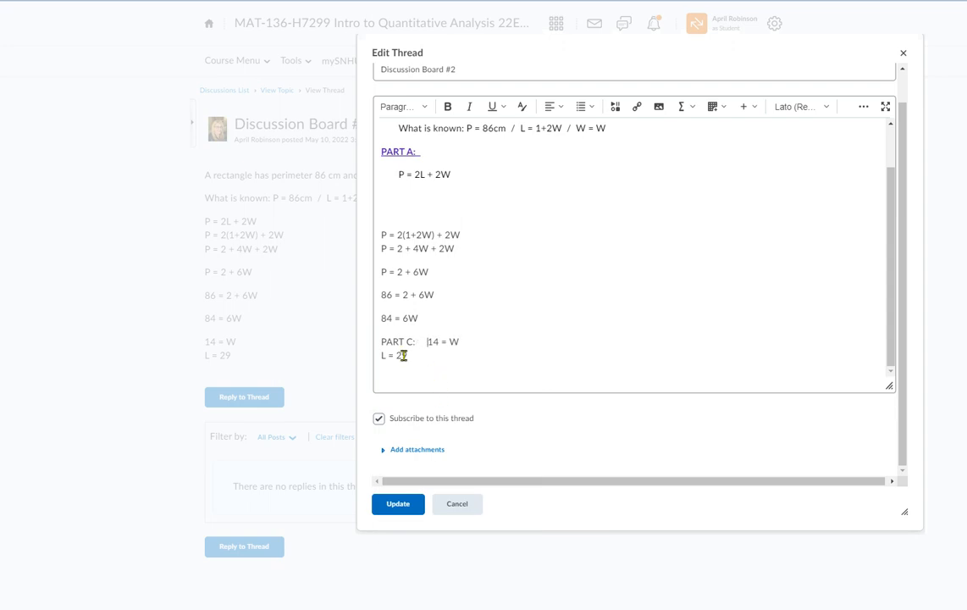
Format "PART C:" as bold, underlined and violet #4500db.
left_click_drag(381, 341, 417, 343)
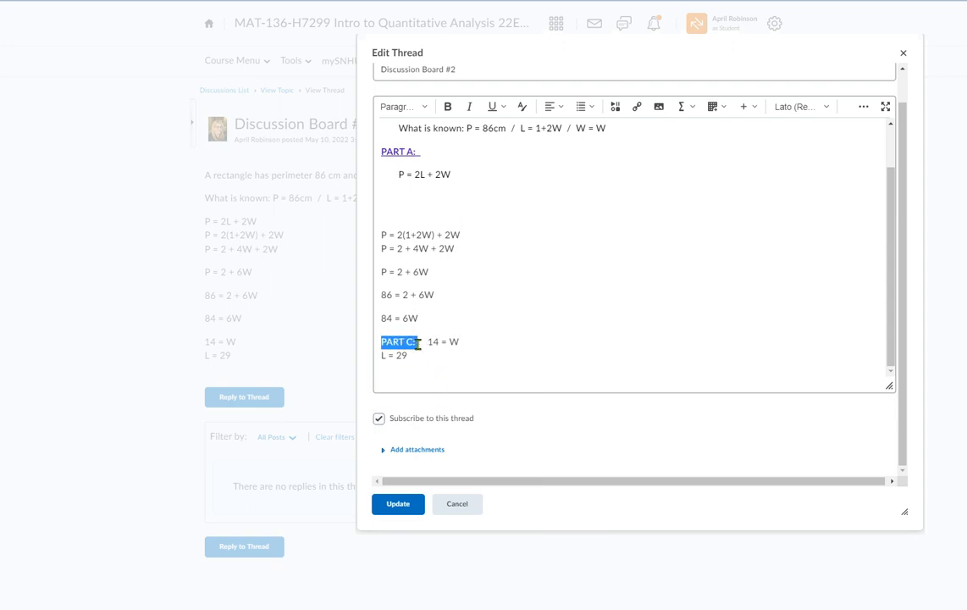
left_click(448, 106)
left_click(521, 106)
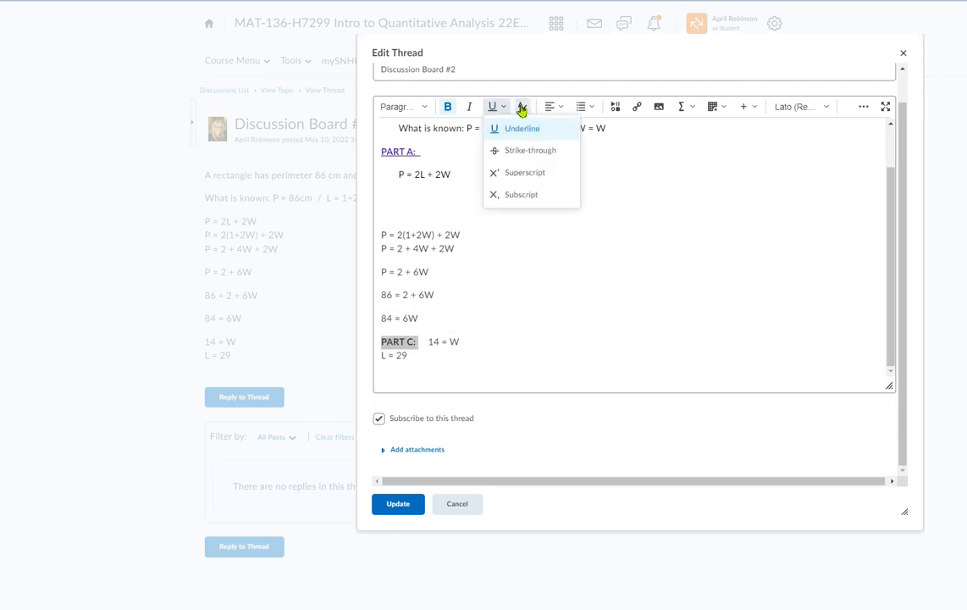
left_click(521, 108)
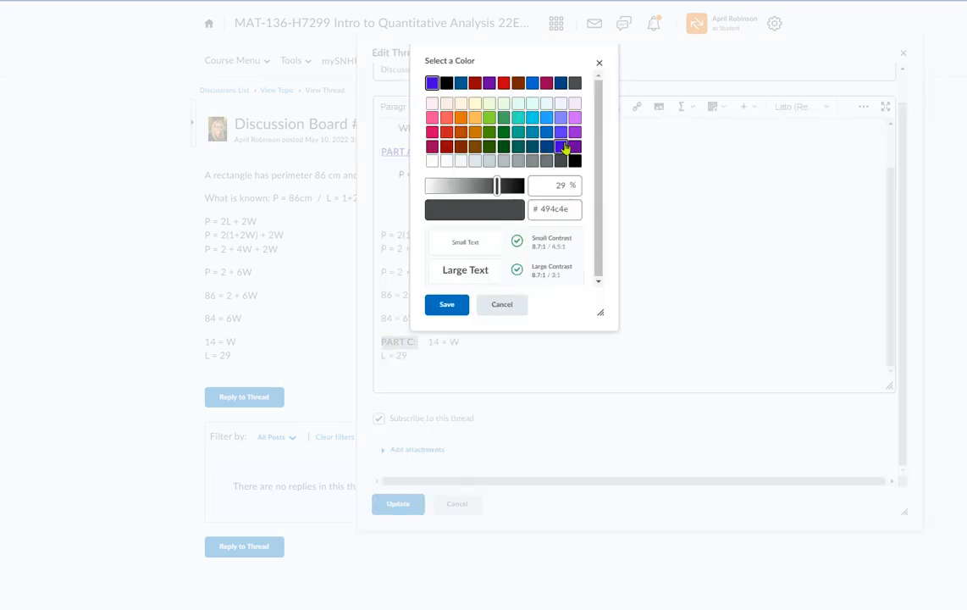
left_click(561, 146)
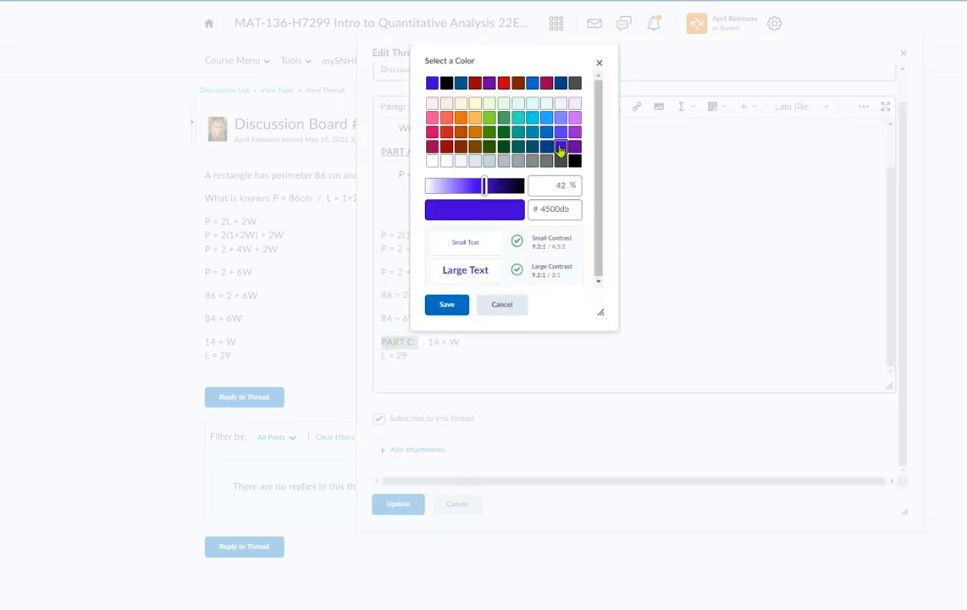
left_click(445, 306)
left_click(500, 108)
left_click(508, 128)
Put the "14 = W" answer on its own line, reword it as "Width = 14 cm" and remove the text after it.
left_click(428, 344)
key("Return")
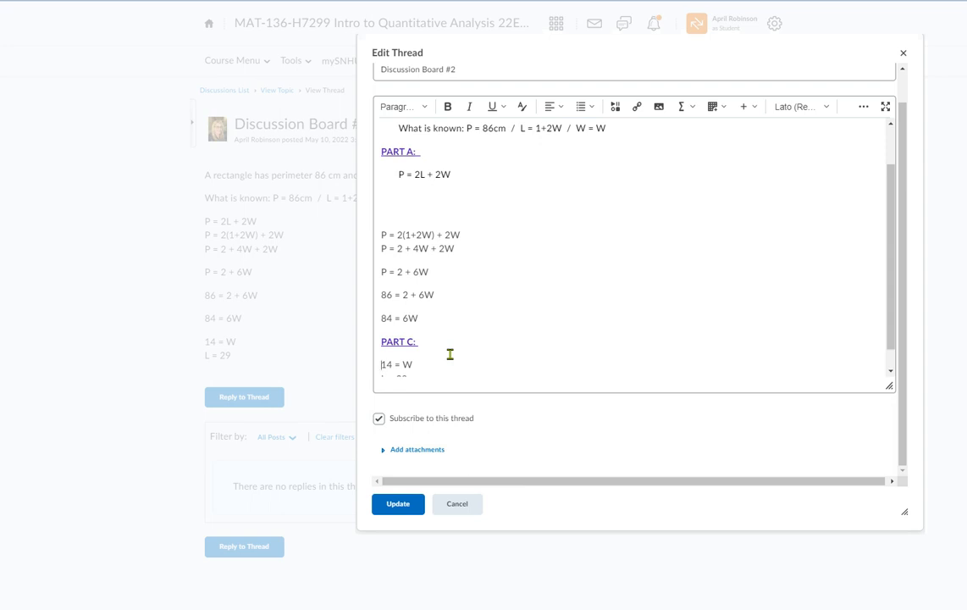
type("Width =")
key("Right")
key("Right")
type("cm")
key("Delete")
key("Delete")
key("Delete")
key("Delete")
key("Delete")
key("Delete")
key("Delete")
key("Delete")
key("Delete")
key("Delete")
Annotate the "P = 2(1+2W) + 2W" line with "Substituted 1 + 2W in for Length in the formula".
scroll(631, 333, "down", 1)
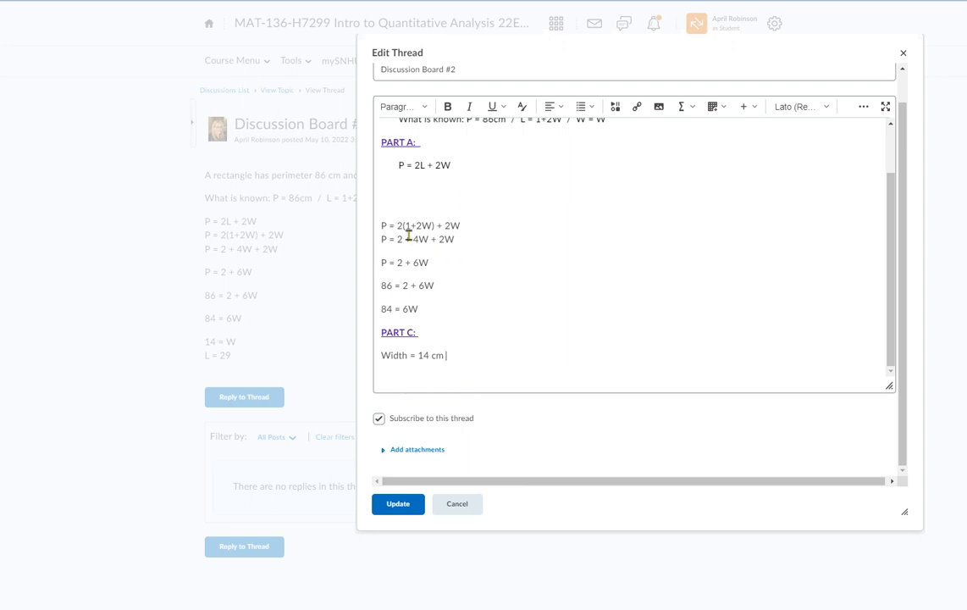
left_click(491, 210)
type("Substituted 1 + 2W in for Lenght")
key("BackSpace")
key("BackSpace")
type("th")
scroll(603, 203, "up", 1)
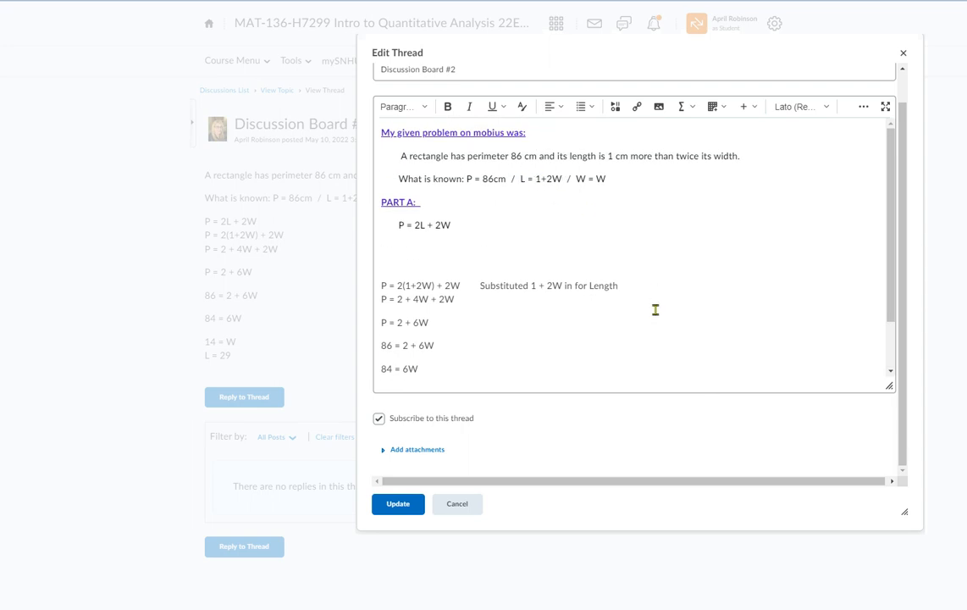
type("in the formula")
Annotate "P = 2 + 4W + 2W" with "Distrubted to rmeove th parenthesis" and "P = 2 + 6W" with "combined like terms".
left_click(572, 295)
type("Distrubted to rmeove th parenthe")
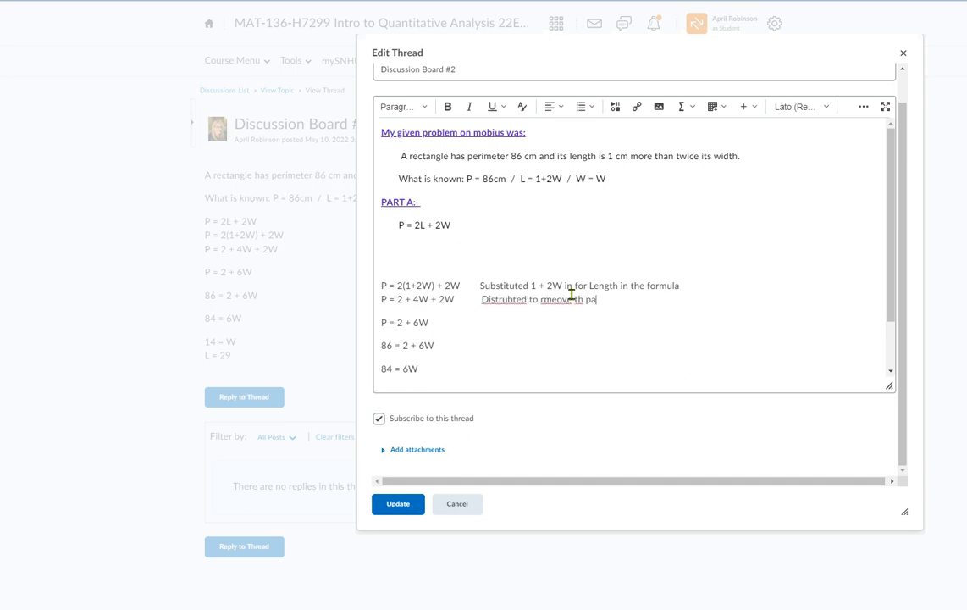
type("sis")
left_click(458, 323)
type("combined like terms")
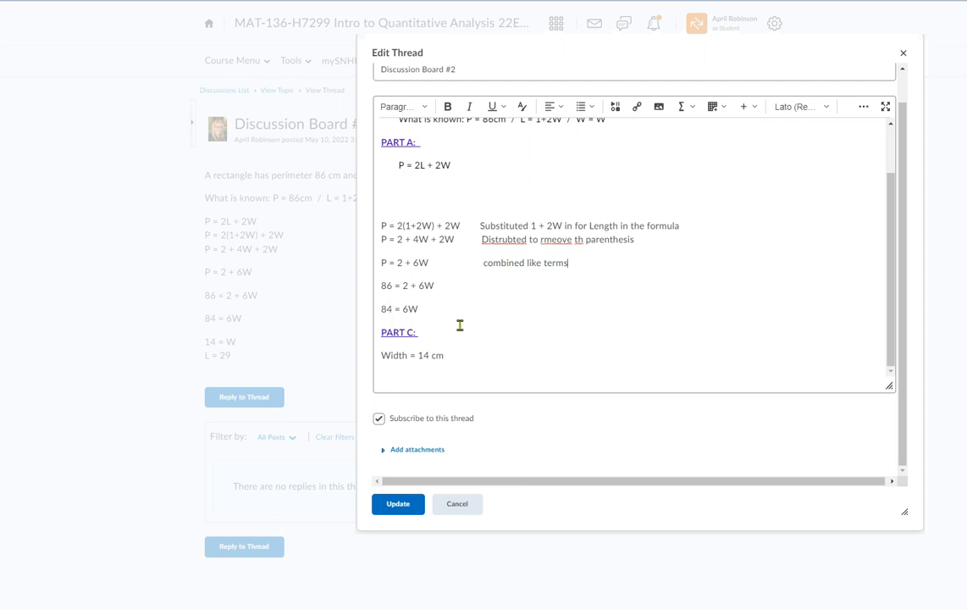
Save the edits to the Group 7 thread and look over the updated post.
left_click(397, 505)
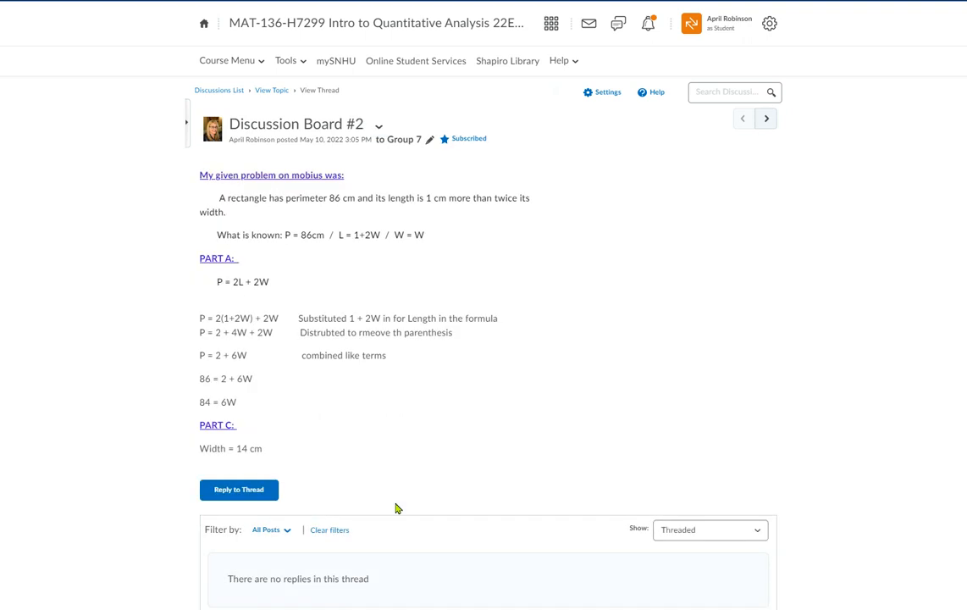
scroll(398, 508, "down", 1)
scroll(398, 508, "up", 1)
Delete the Discussion Board #2 thread posted to Group 7 and confirm the deletion.
left_click(378, 126)
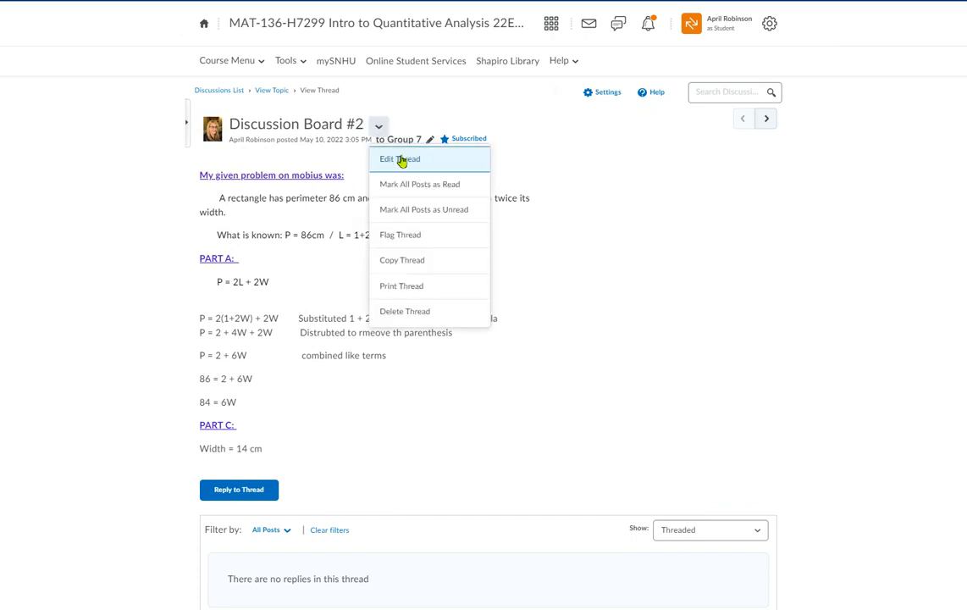
left_click(418, 315)
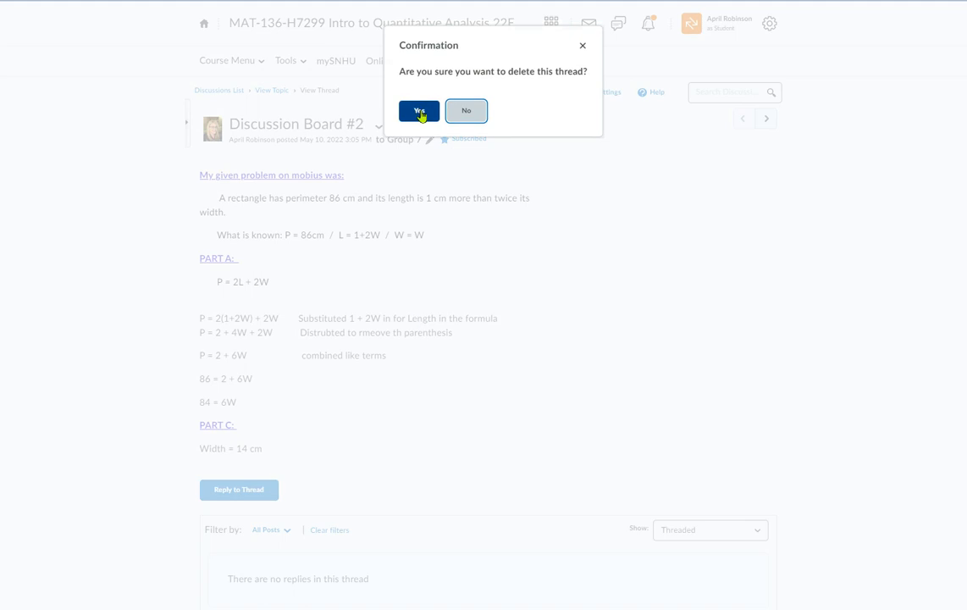
left_click(419, 113)
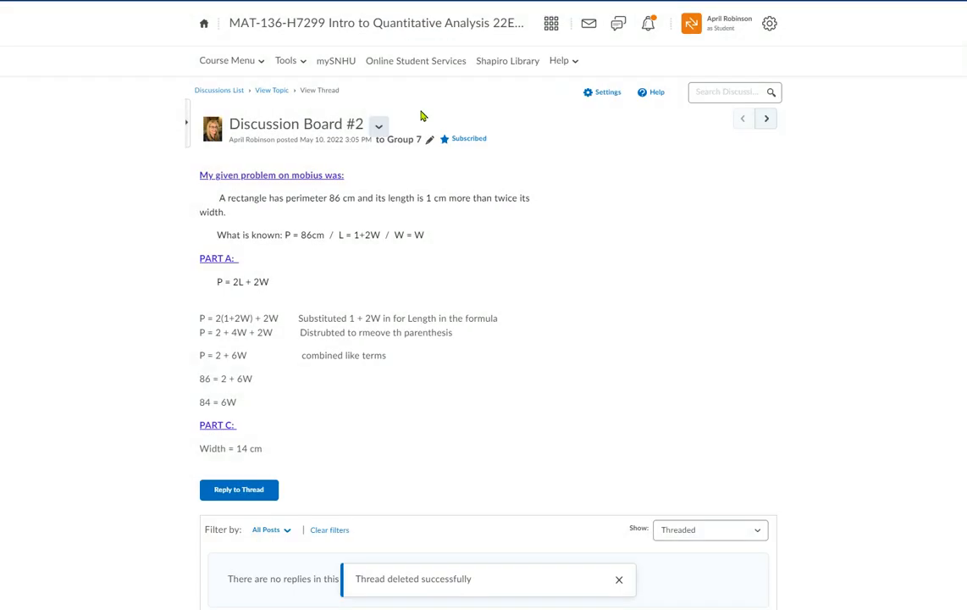
Look through the topic's thread list for the Discussion Board #2 copies posted to the other groups.
scroll(302, 411, "down", 5)
scroll(302, 411, "down", 2)
scroll(302, 410, "up", 1)
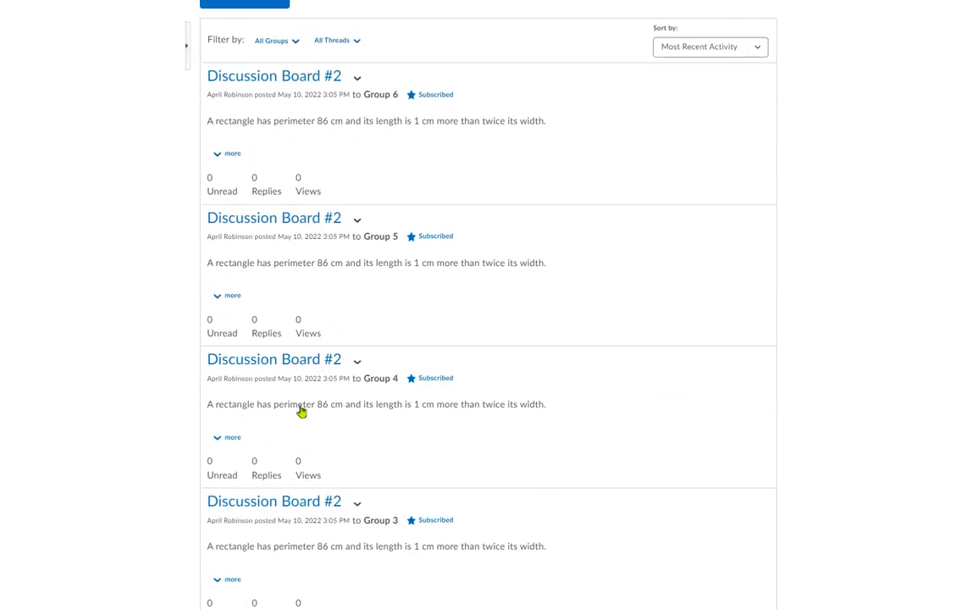
scroll(302, 411, "down", 8)
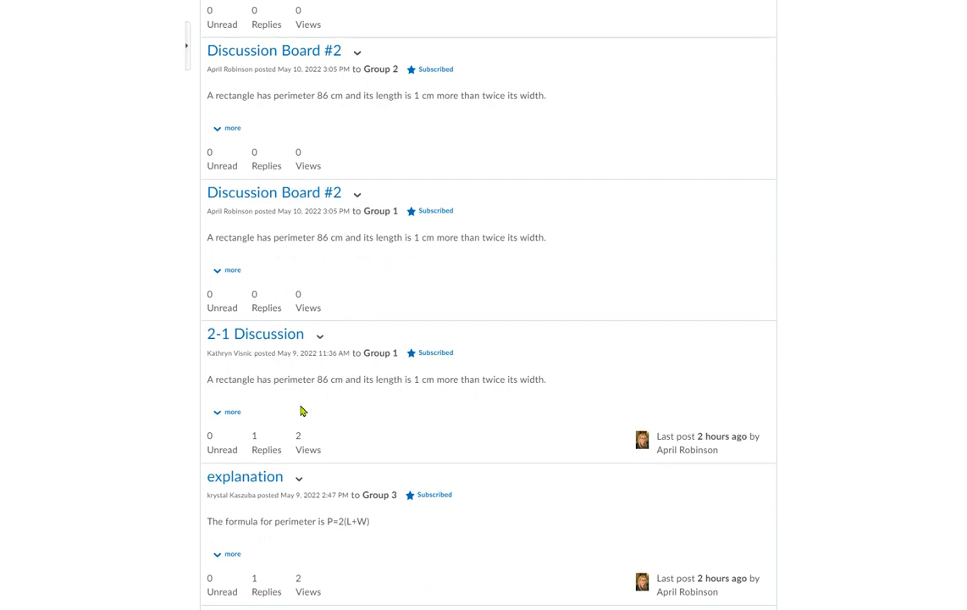
scroll(302, 411, "up", 4)
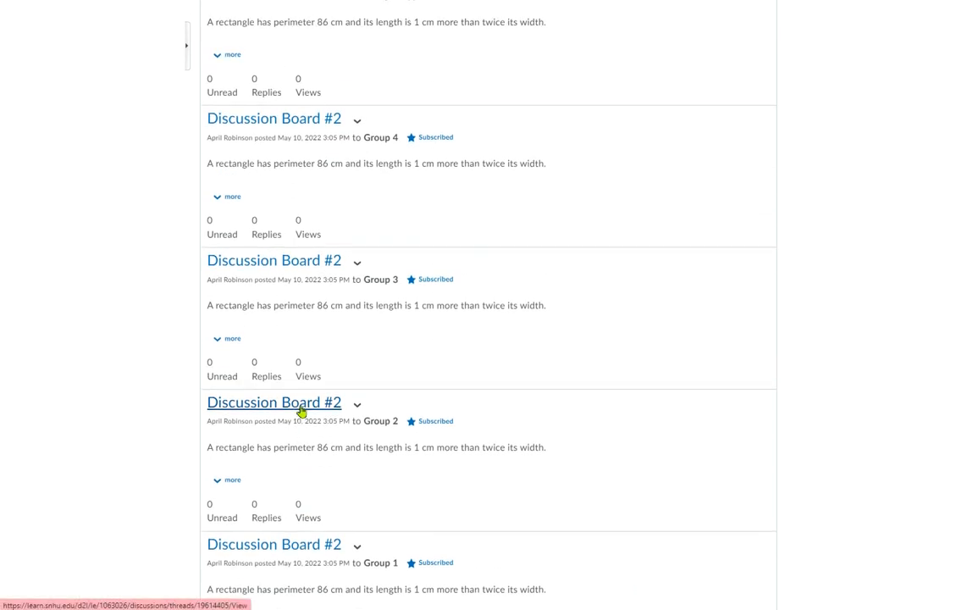